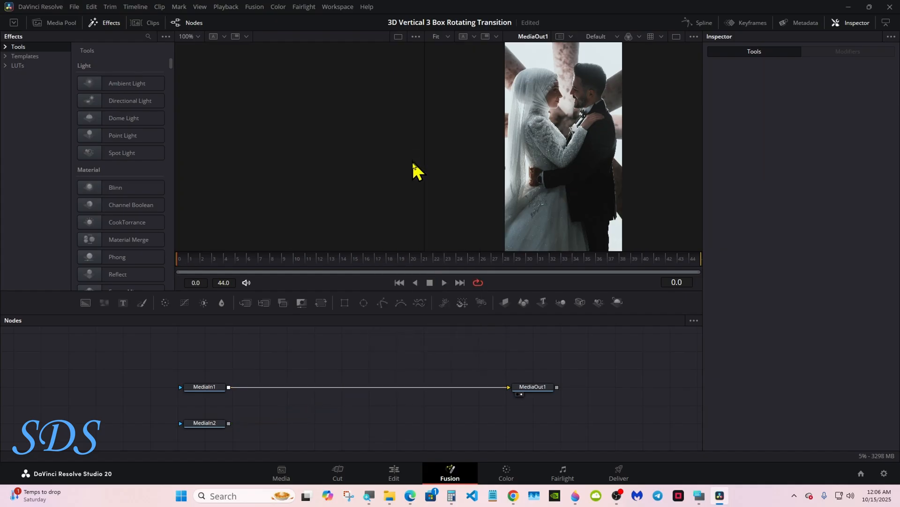
- Disconnect MediaIn1 from MediaOut1 and move the MediaOut1 node farther right to free up space
click(497, 388)
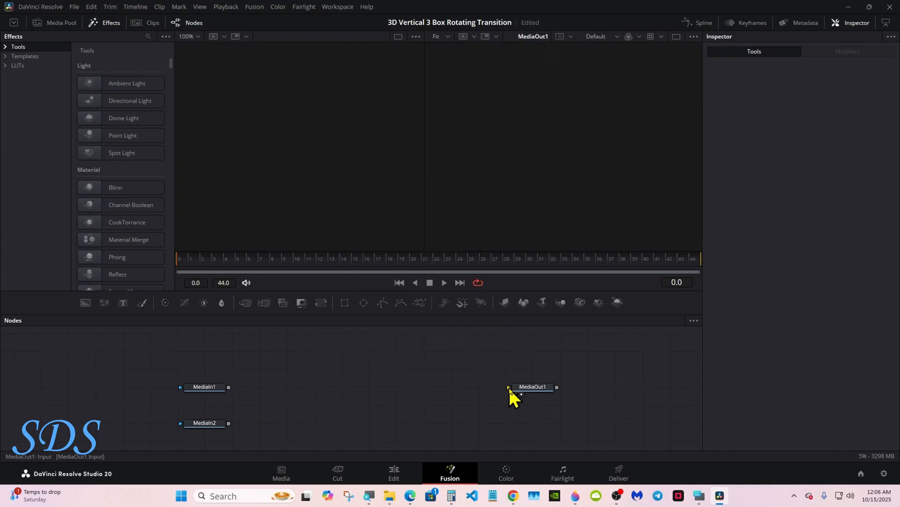
drag(533, 388, 561, 389)
- Add a Cube 3D node in the empty space between the MediaIn nodes and MediaOut1
click(699, 495)
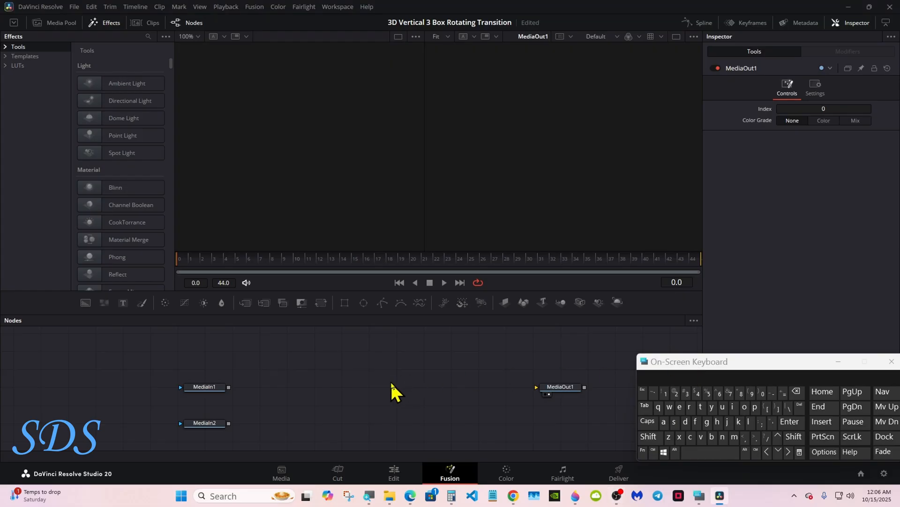
click(649, 437)
click(701, 451)
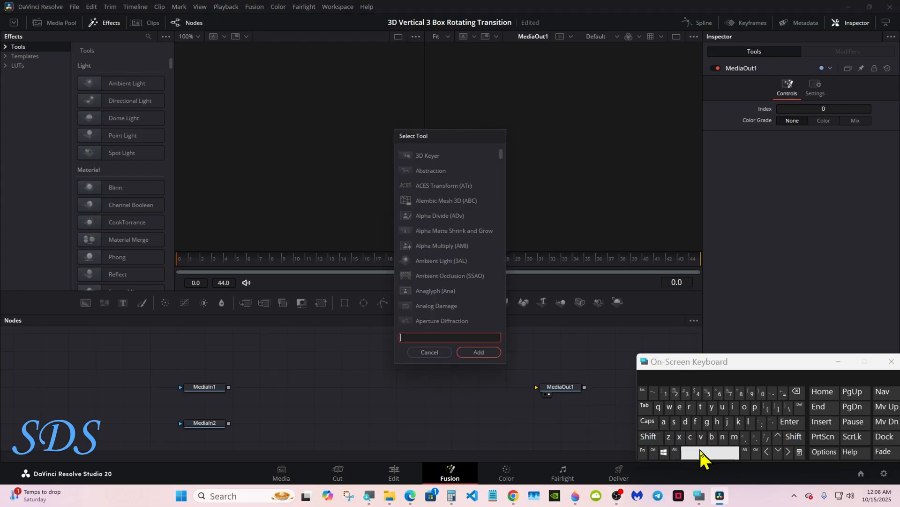
click(690, 437)
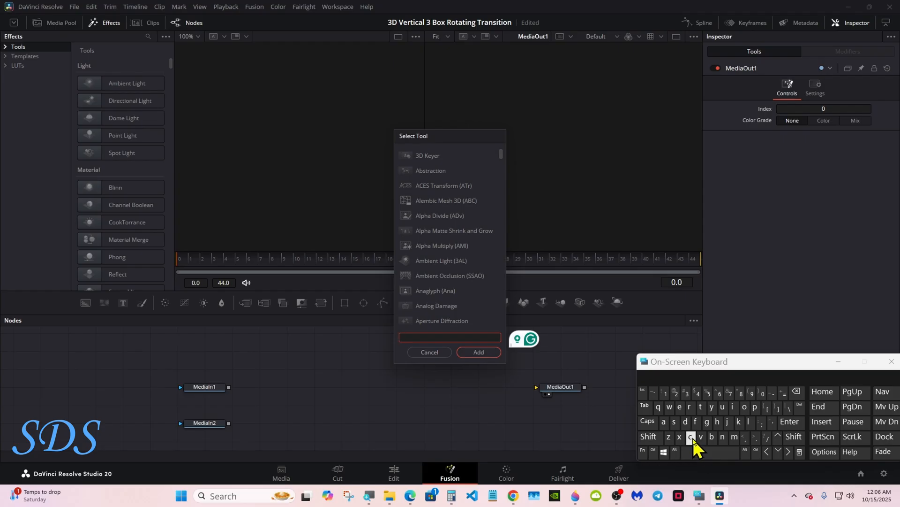
click(722, 407)
click(716, 443)
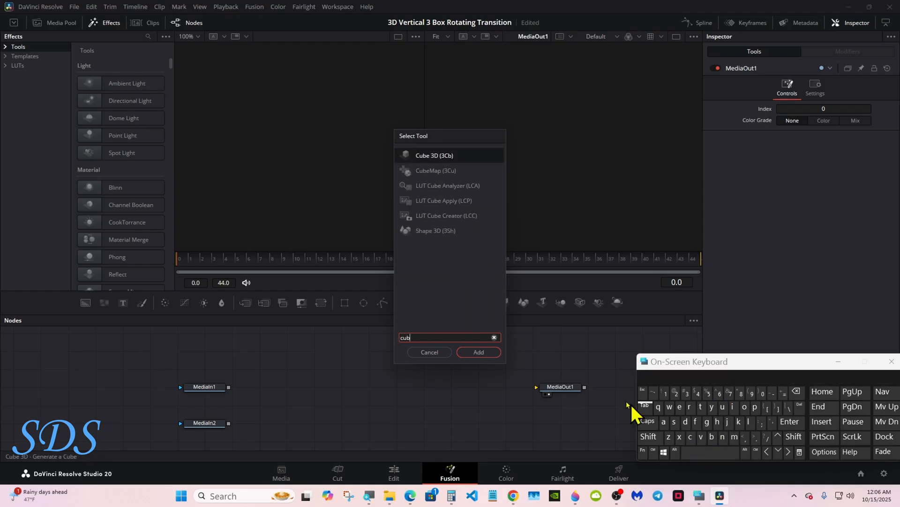
click(429, 157)
click(478, 352)
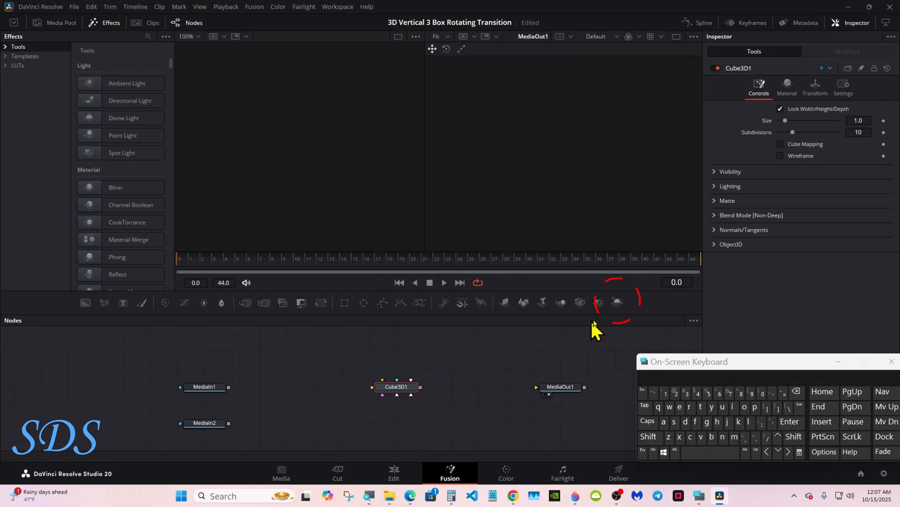
- Add a Renderer 3D between the cube and MediaOut1, connect it to MediaOut1, and set its renderer type to Hardware Renderer
click(618, 306)
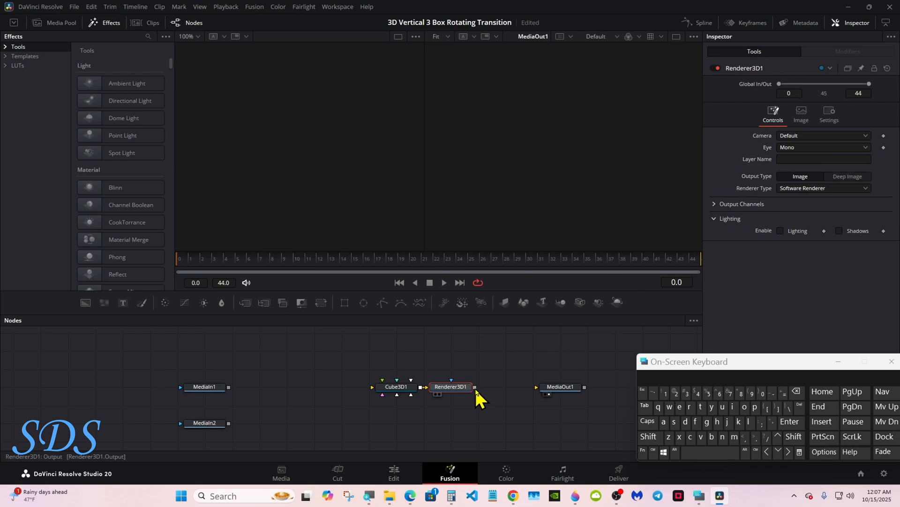
drag(475, 387, 539, 388)
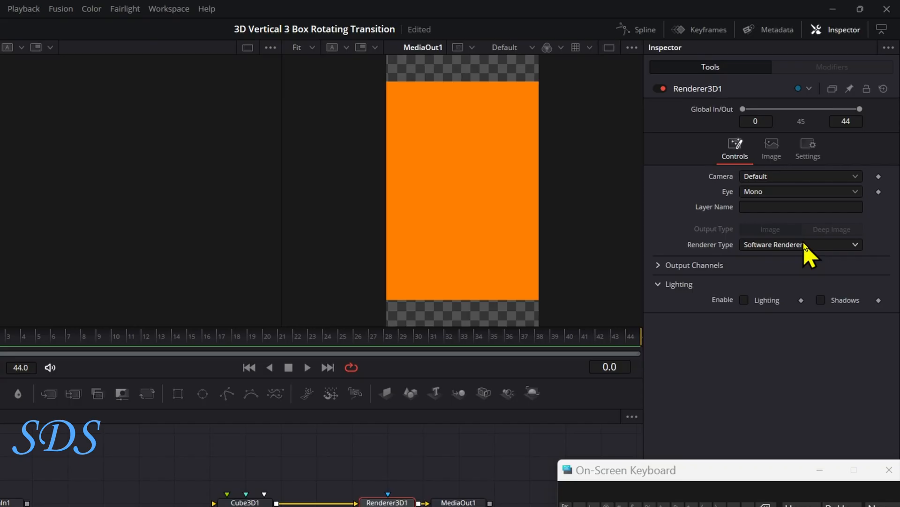
click(805, 244)
click(797, 265)
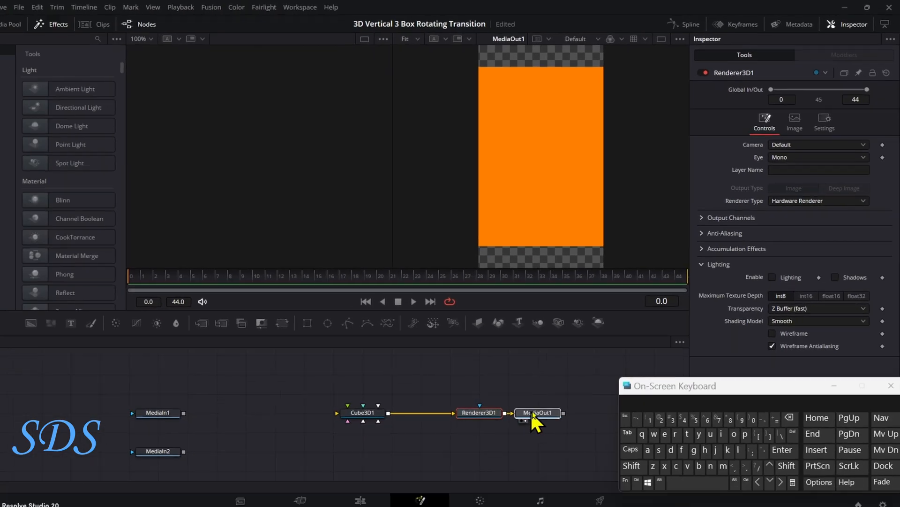
drag(532, 412, 563, 413)
drag(471, 413, 500, 413)
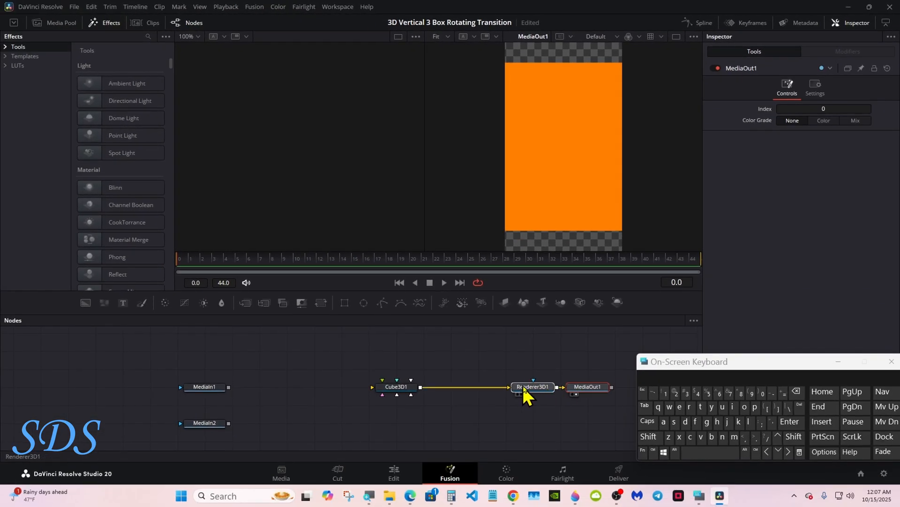
- Unlock the cube's width, height and depth, and set its height to 1920/1080
click(377, 413)
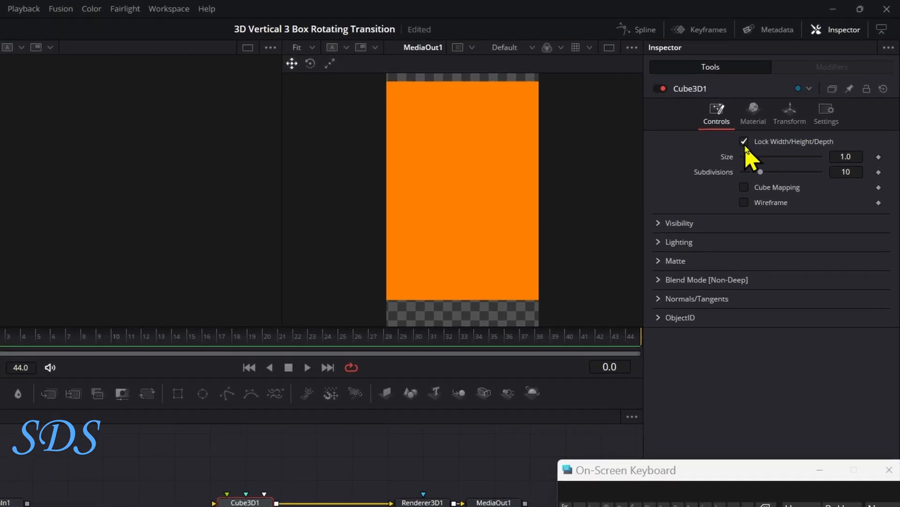
click(744, 143)
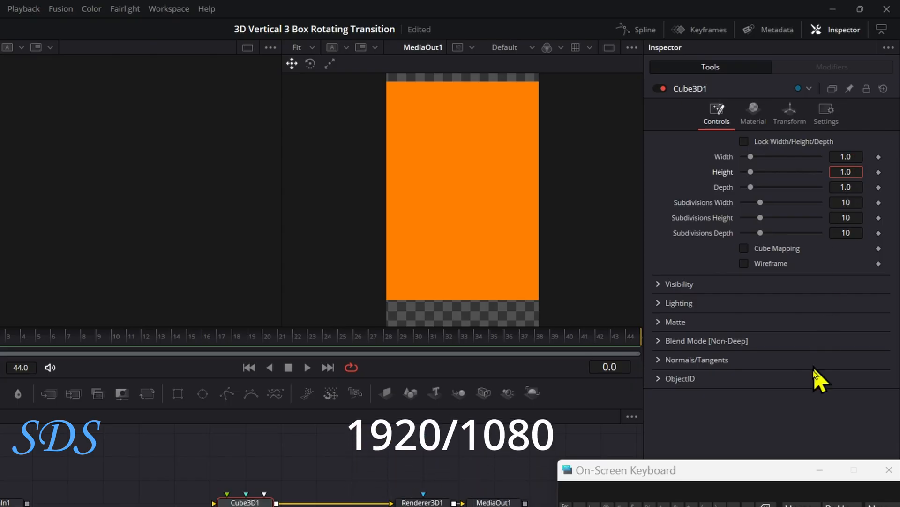
key(BackSpace)
key(BackSpace)
key(BackSpace)
text(1)
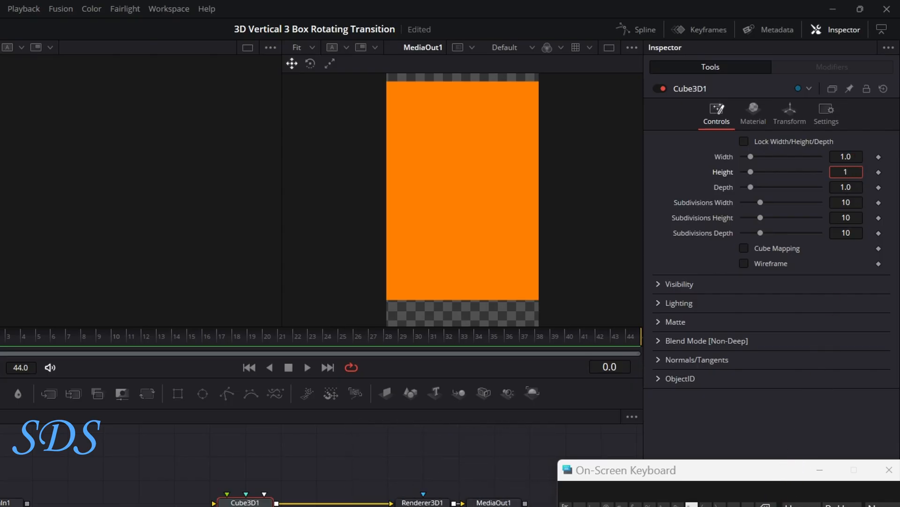
text(920)
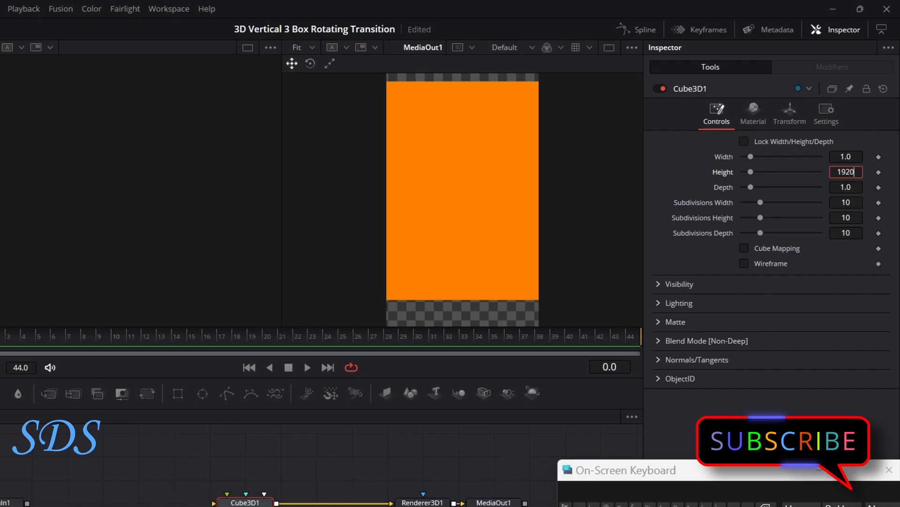
text(/1)
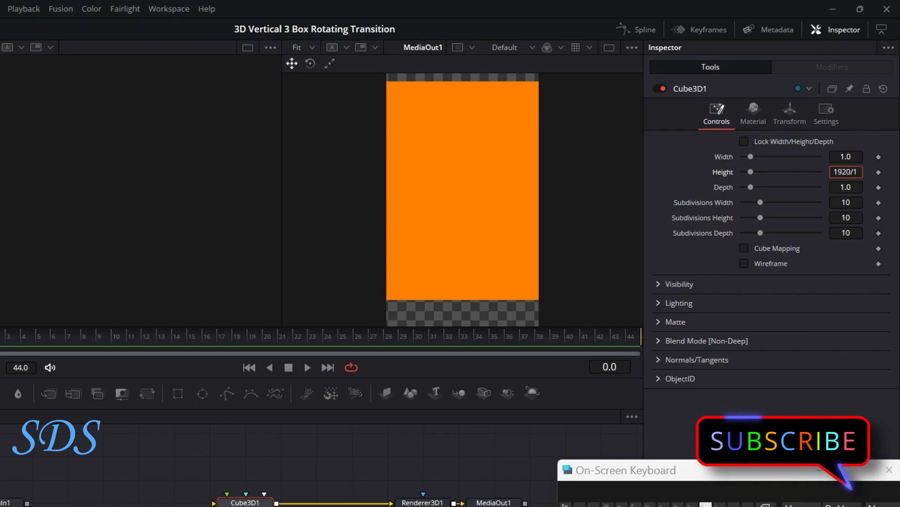
text(08)
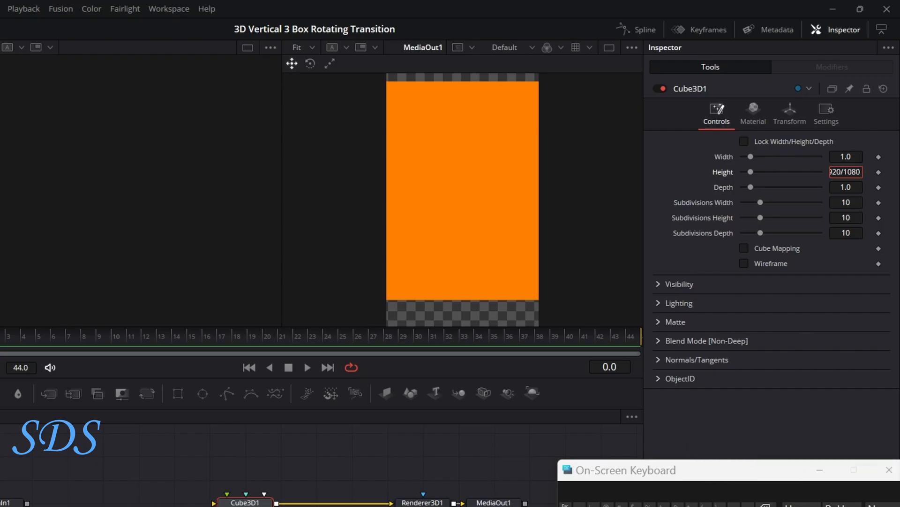
text(0)
key(Tab)
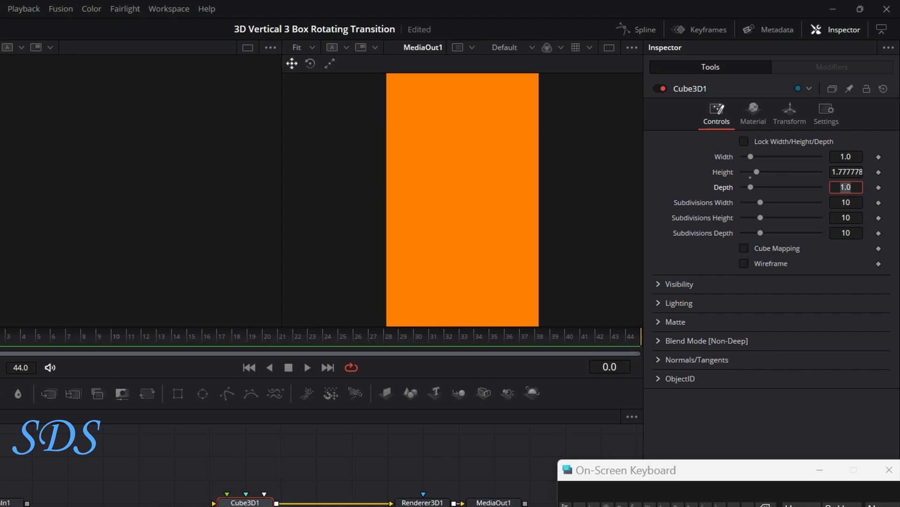
- Raise the cube's width, height and depth subdivisions to 40 and show its material settings
drag(760, 203, 823, 219)
drag(767, 232, 821, 233)
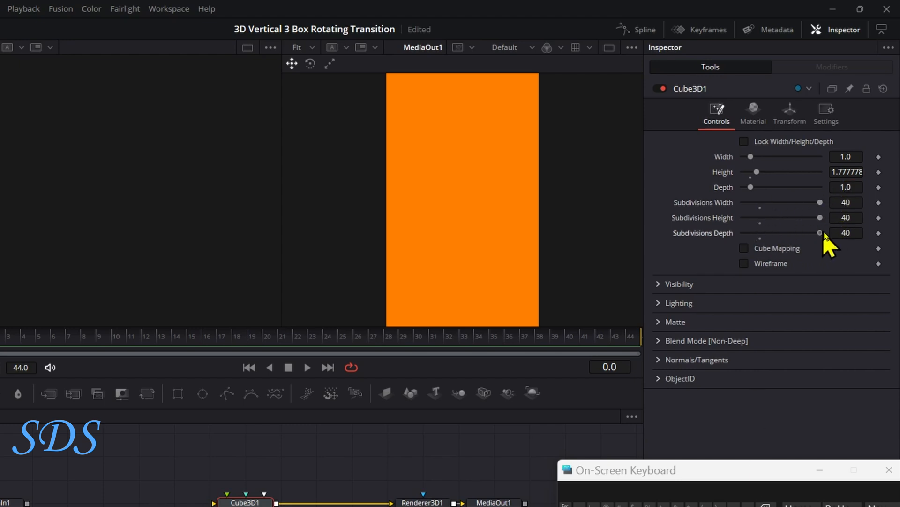
click(753, 112)
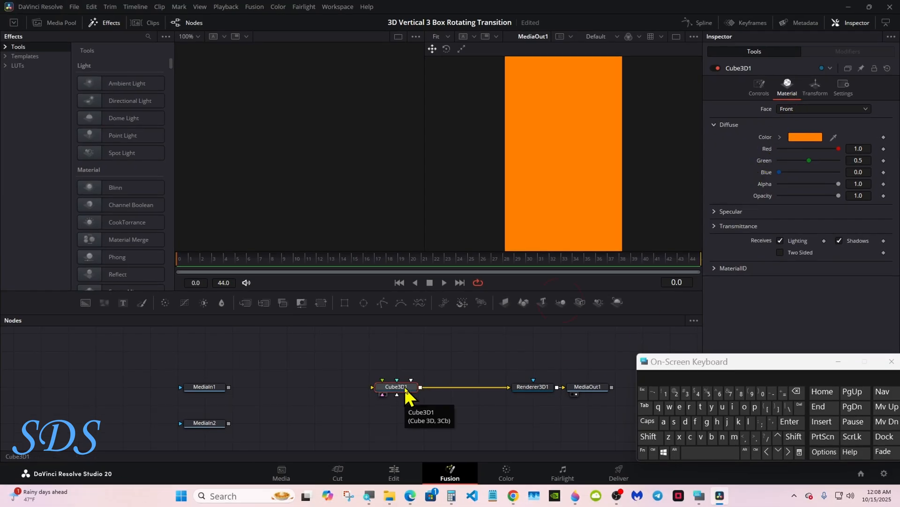
- Insert a Merge 3D node after the cube and set its Z translation to -0.64
click(563, 304)
drag(674, 363, 640, 380)
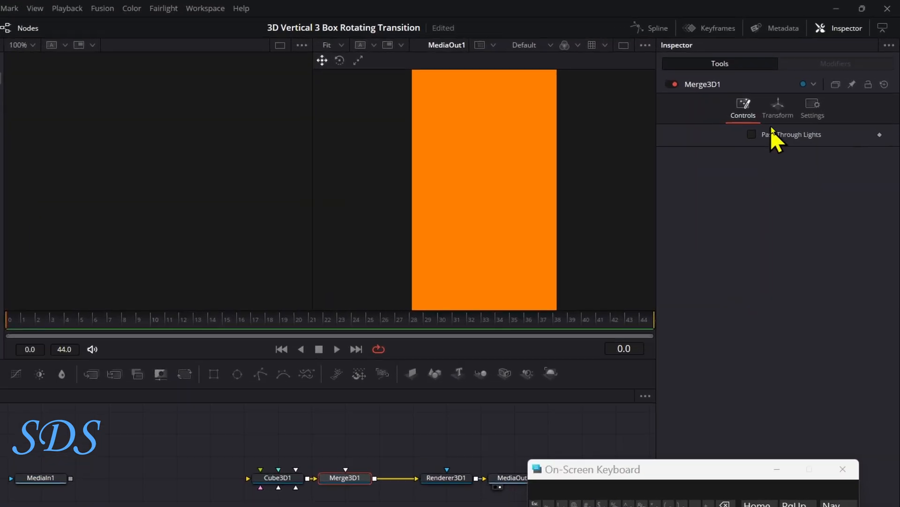
click(777, 118)
drag(788, 185, 785, 185)
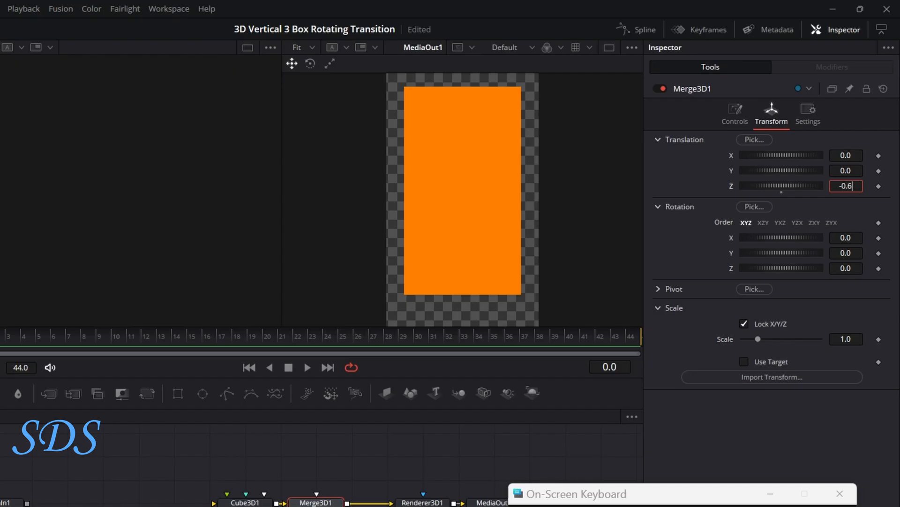
key(Return)
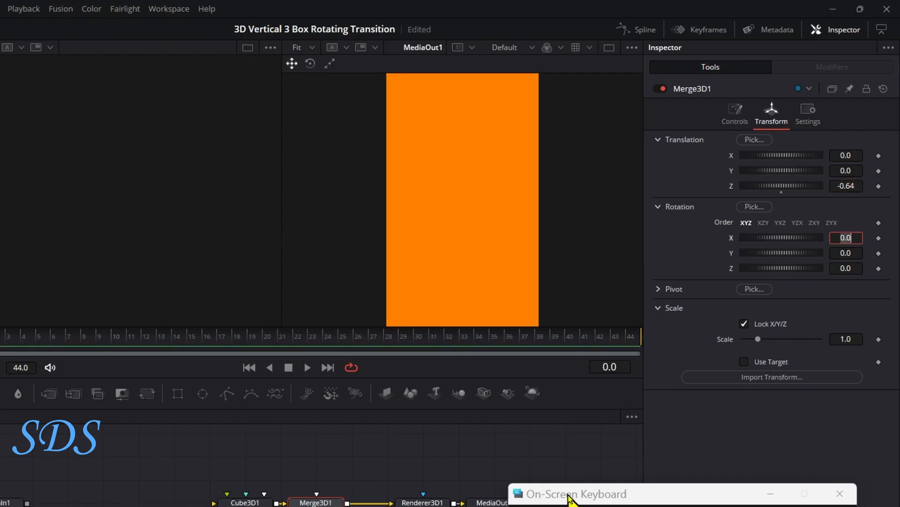
- Switch the display to a single viewer showing MediaOut1
drag(578, 490, 630, 463)
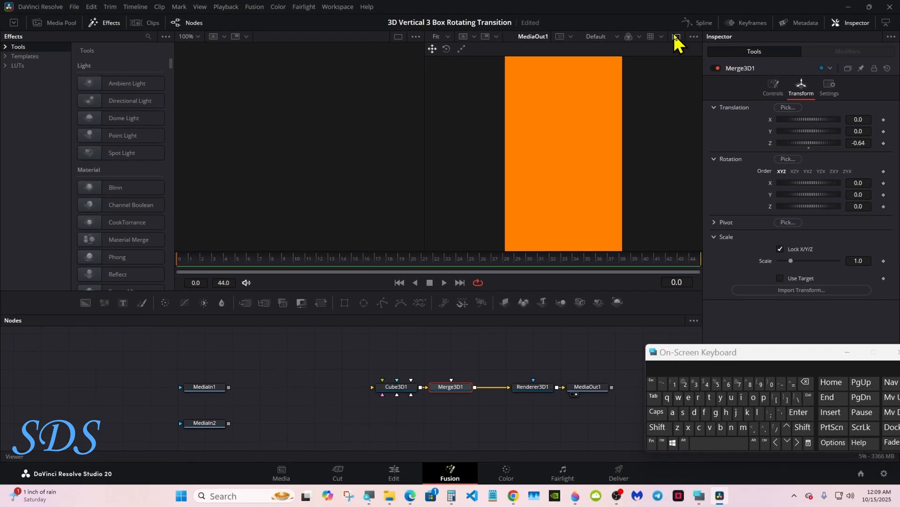
click(676, 37)
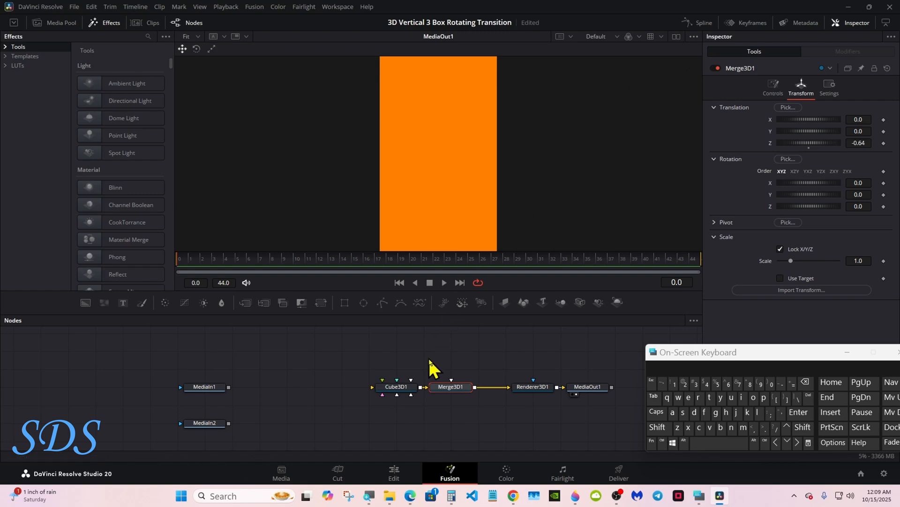
- Set the diffuse color of the cube's front face to white
click(397, 388)
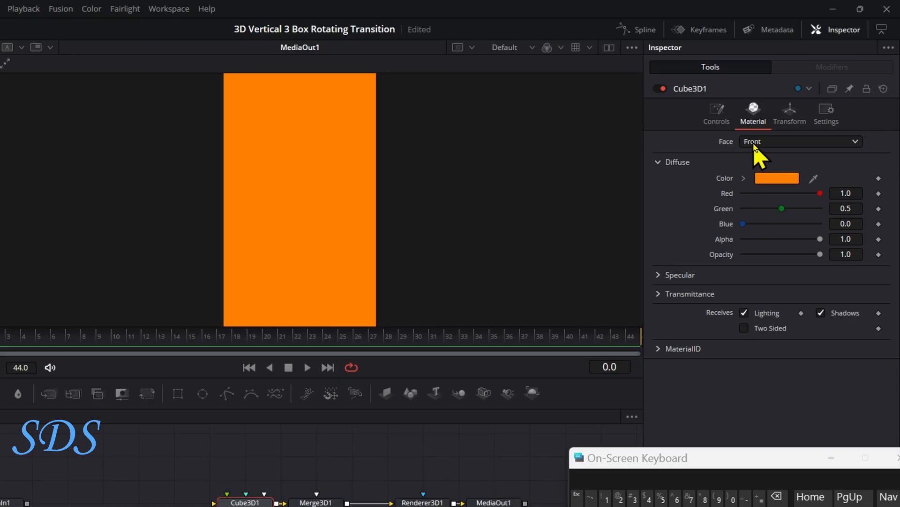
click(744, 178)
click(745, 182)
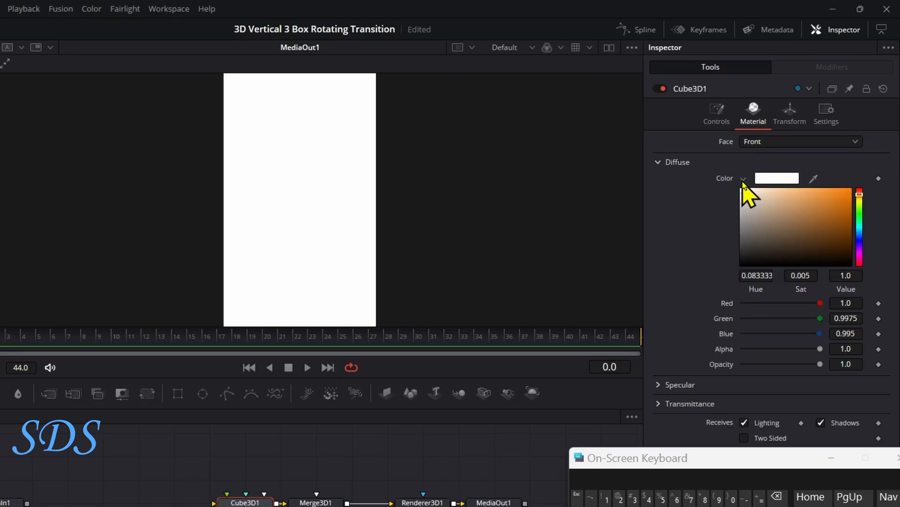
click(744, 178)
- Set the diffuse color of the cube's right and left faces to white
click(756, 142)
click(749, 177)
click(745, 178)
drag(748, 201, 750, 177)
click(745, 176)
click(755, 141)
click(753, 192)
click(744, 178)
click(744, 177)
- Set the diffuse color of the cube's bottom face to white
click(755, 141)
click(751, 198)
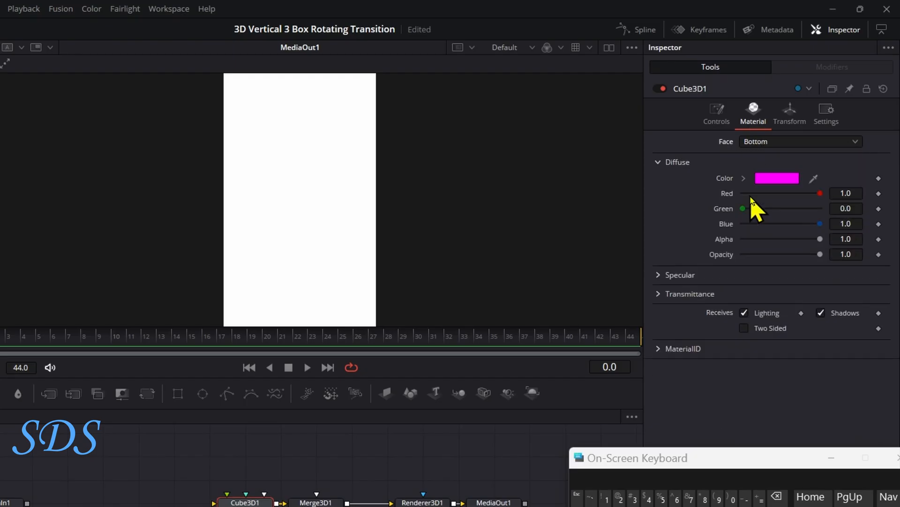
click(745, 177)
drag(854, 225, 854, 282)
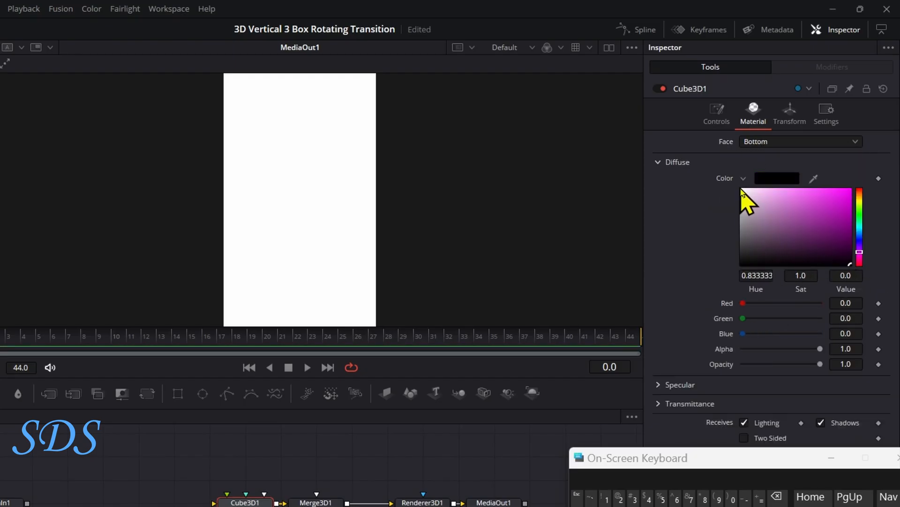
click(746, 178)
- Set the diffuse color of the cube's top and back faces to white
click(755, 141)
click(751, 212)
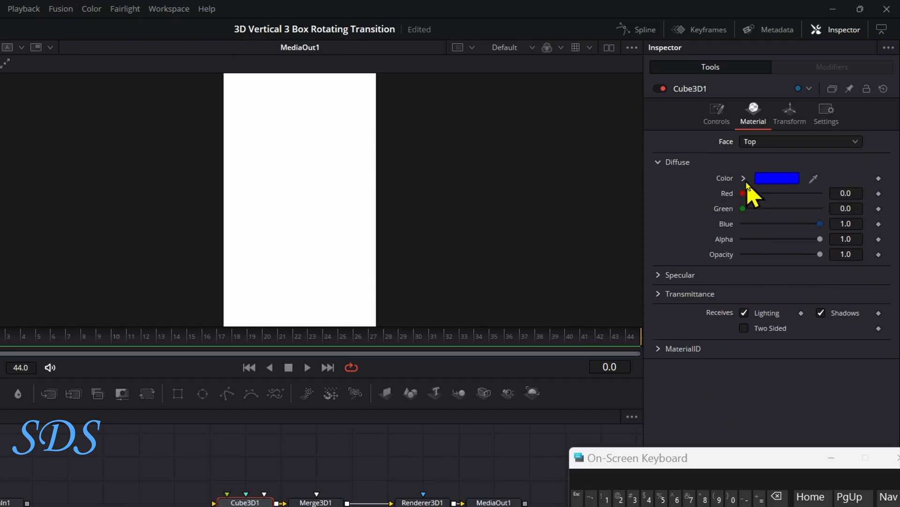
click(745, 178)
click(820, 237)
drag(820, 237, 851, 265)
click(744, 178)
click(755, 141)
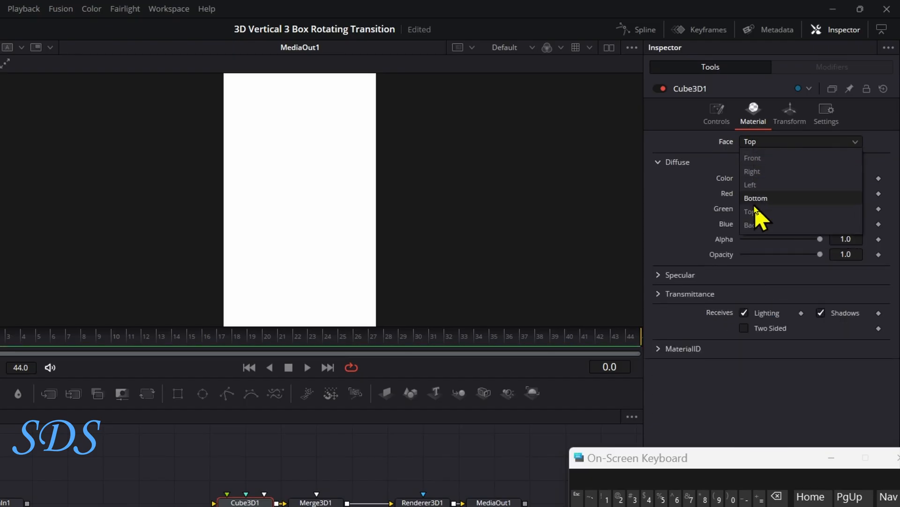
click(755, 225)
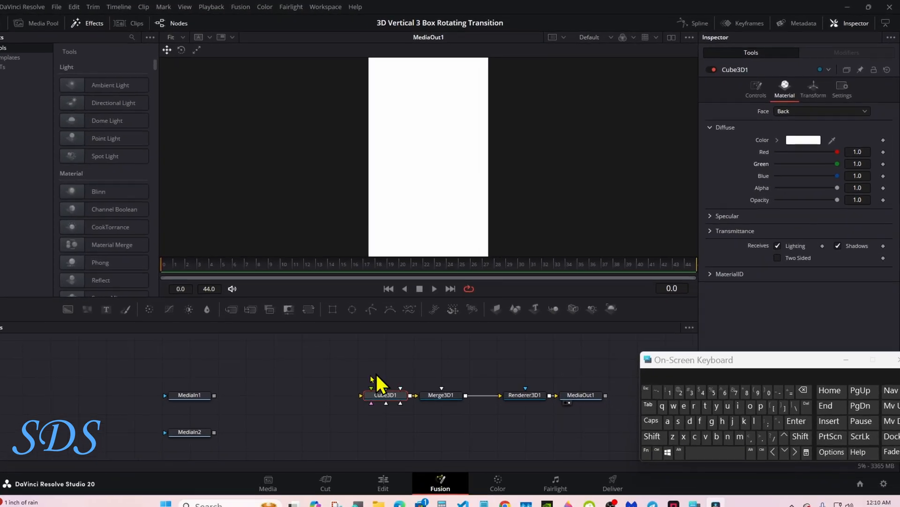
- Move MediaIn1 closer to the cube and connect it to the cube's front and back faces
drag(234, 388, 261, 387)
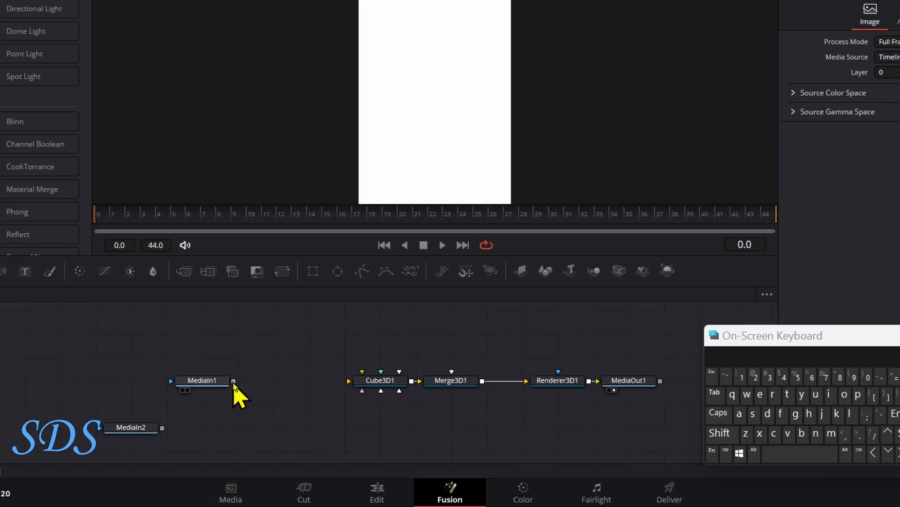
drag(234, 382, 378, 382)
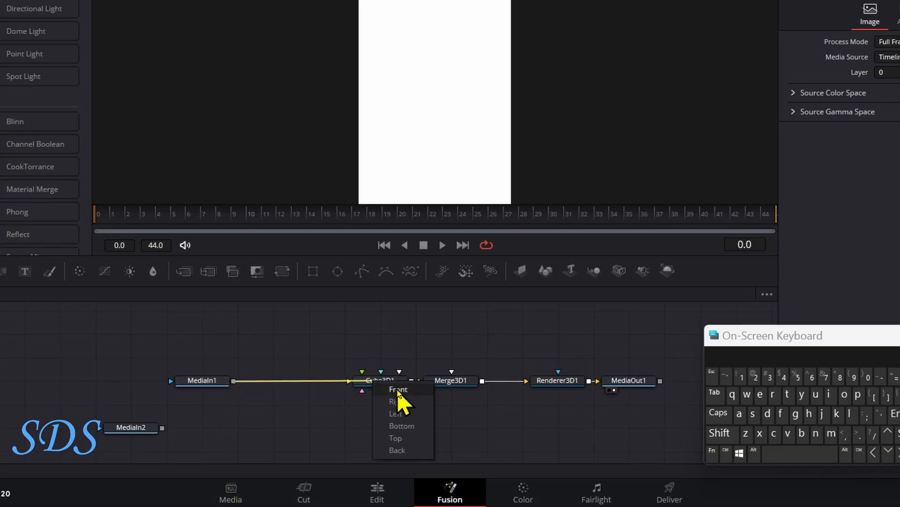
click(399, 400)
drag(234, 382, 370, 381)
click(394, 450)
- Align MediaIn2 beneath MediaIn1 and connect it to one of the cube's remaining faces
drag(133, 433, 168, 433)
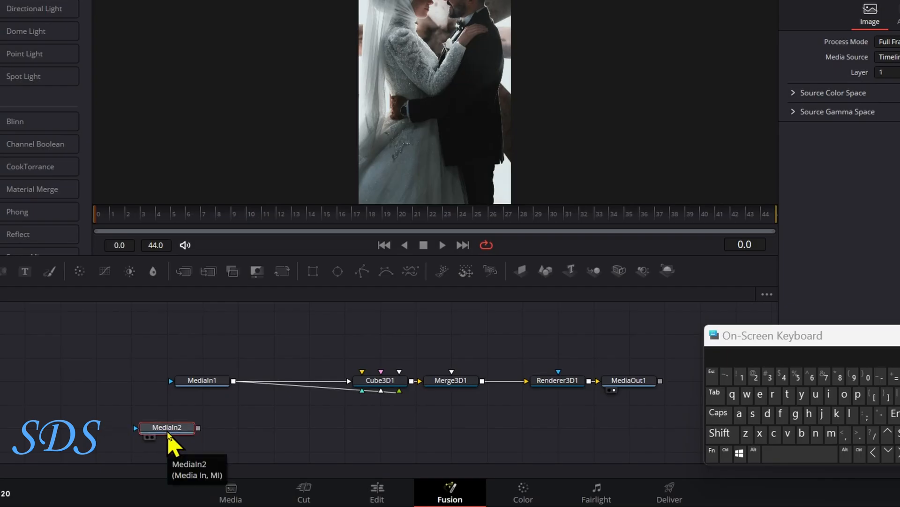
drag(186, 429, 388, 411)
click(402, 407)
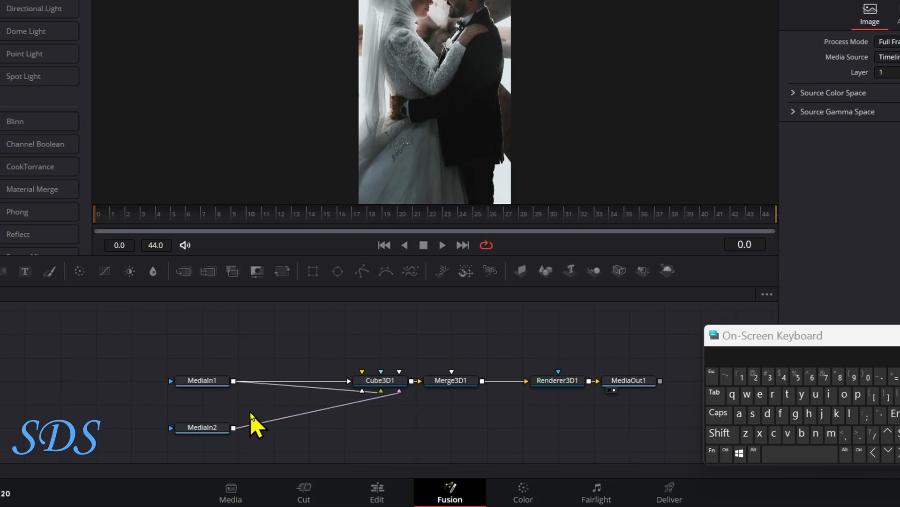
- Connect MediaIn2 to the cube's left face as well
scroll(245, 432, down, 1)
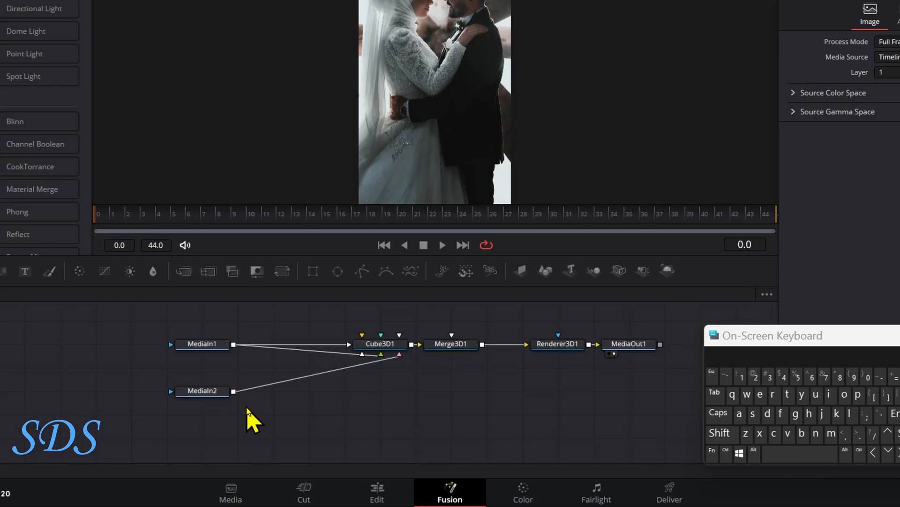
drag(234, 391, 393, 357)
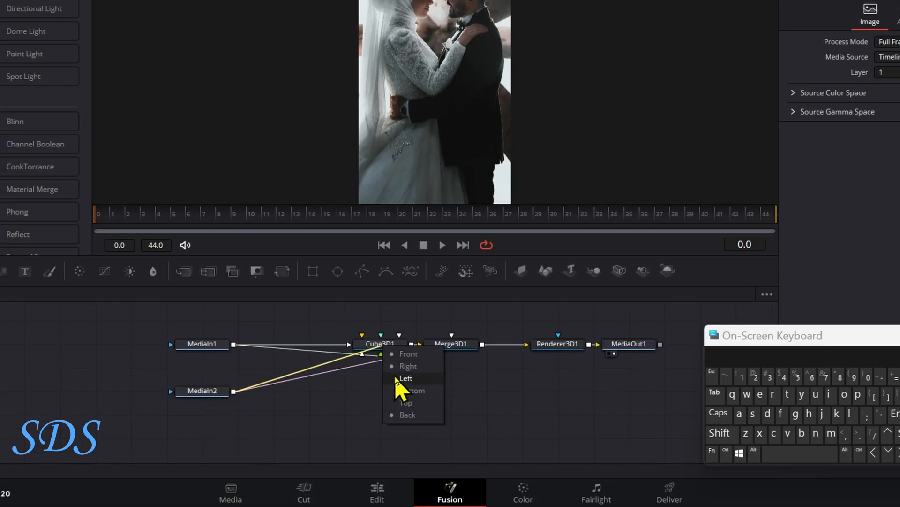
click(399, 389)
drag(747, 345, 716, 370)
- Modify the cube's Y rotation with Anim Curves and set the curve's scale to 90
click(375, 346)
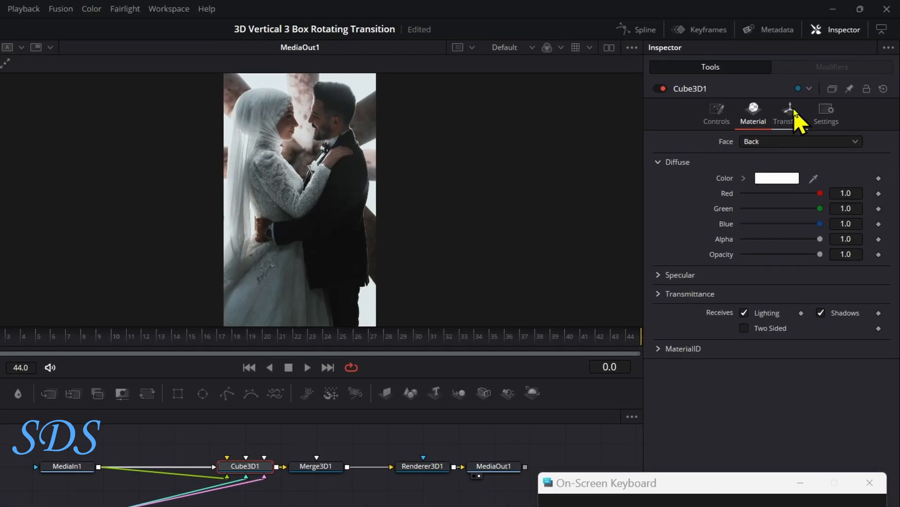
click(793, 117)
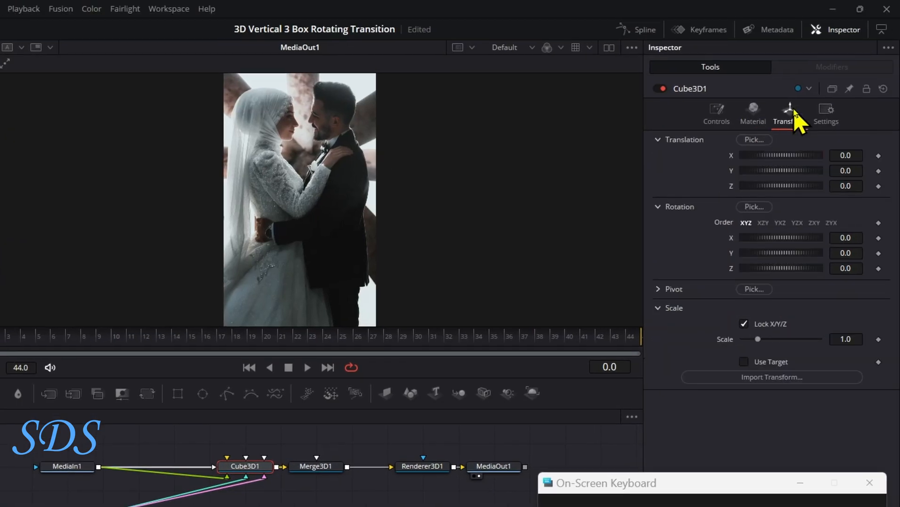
right_click(730, 255)
mouse_move(755, 317)
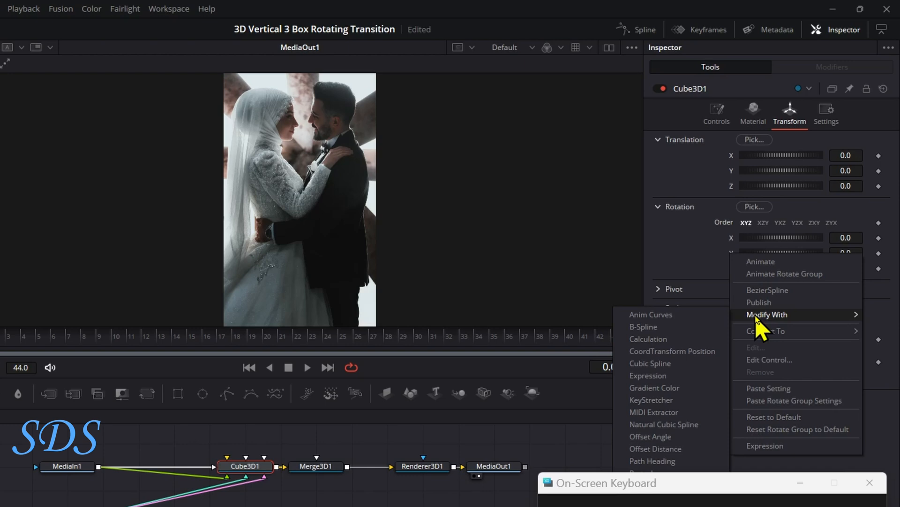
click(690, 317)
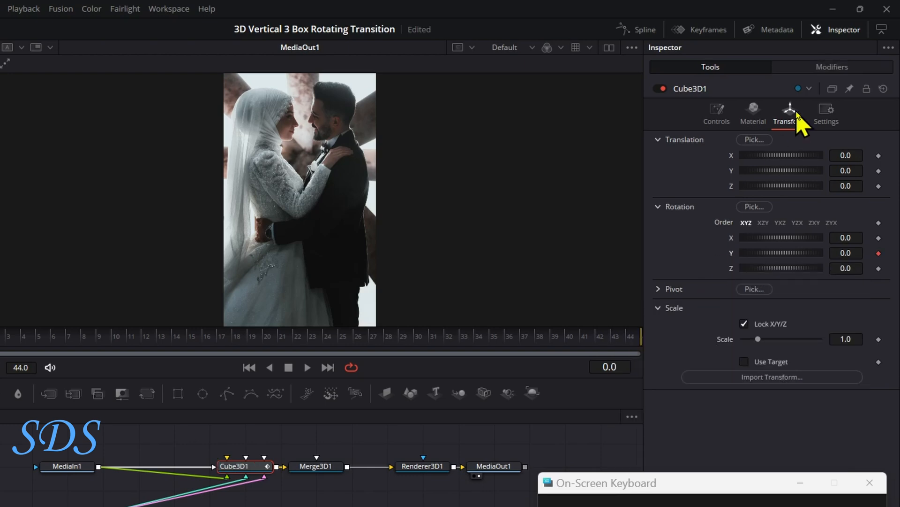
click(827, 70)
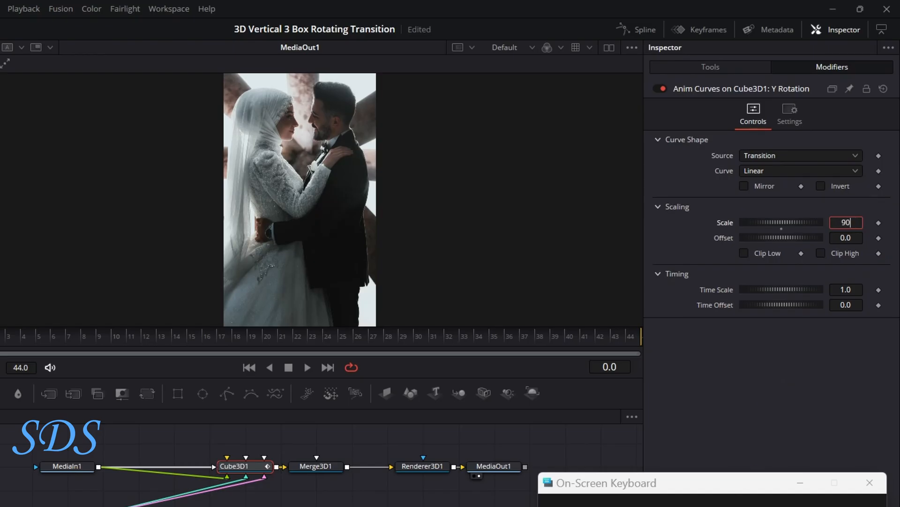
key(Tab)
- Set the Y Rotation curve to Easing with Back for both in and out, and preview the rotation
click(759, 171)
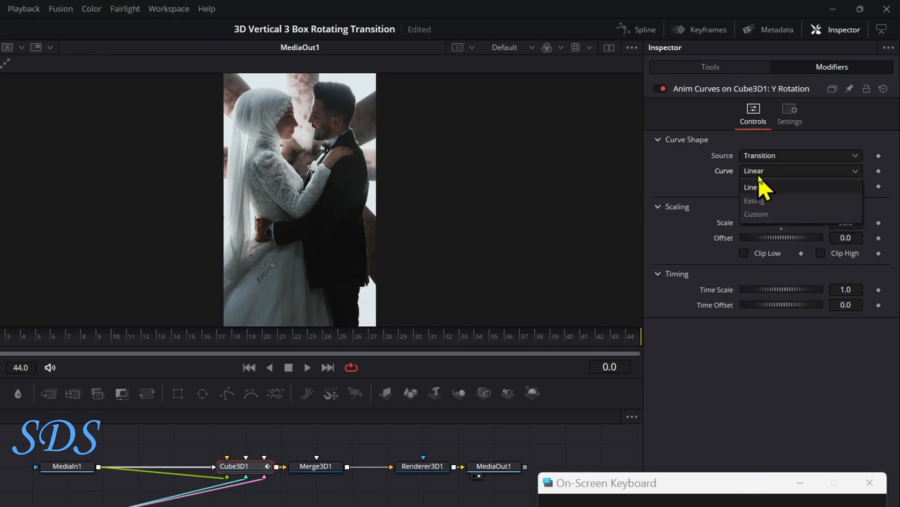
click(763, 202)
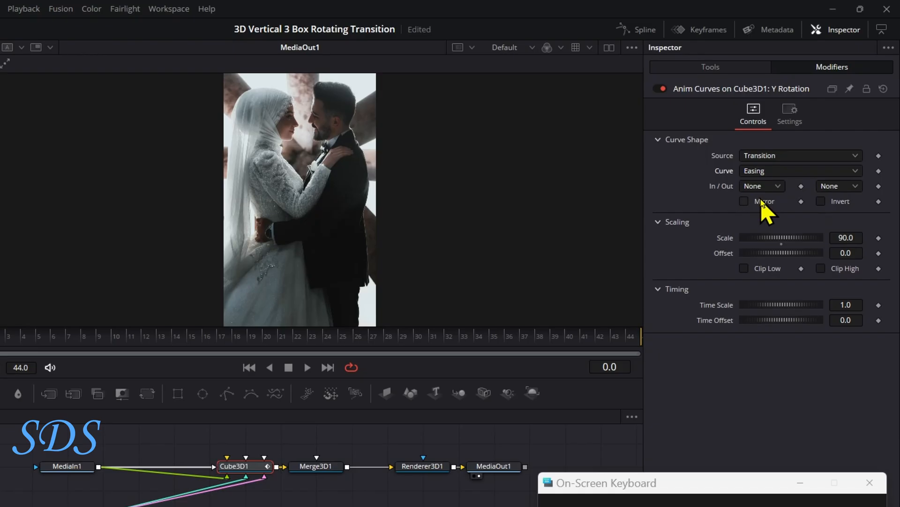
click(762, 187)
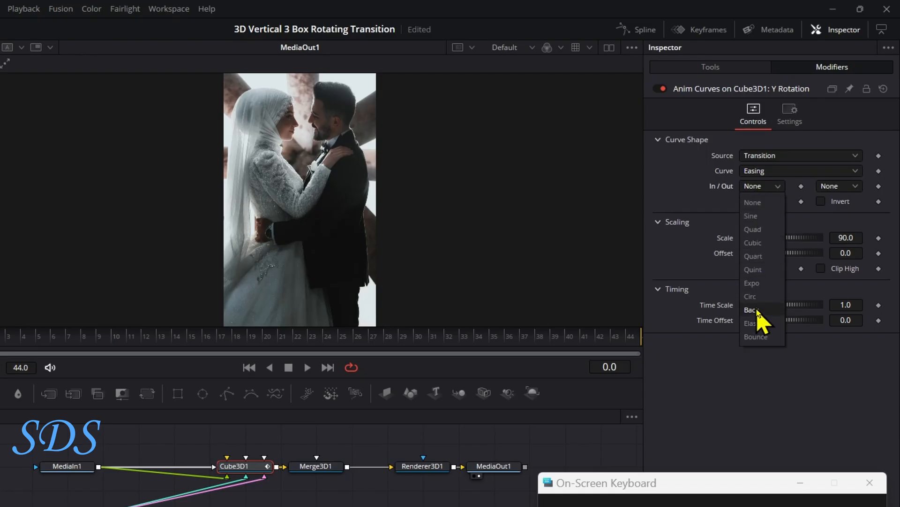
click(756, 310)
click(829, 187)
click(828, 310)
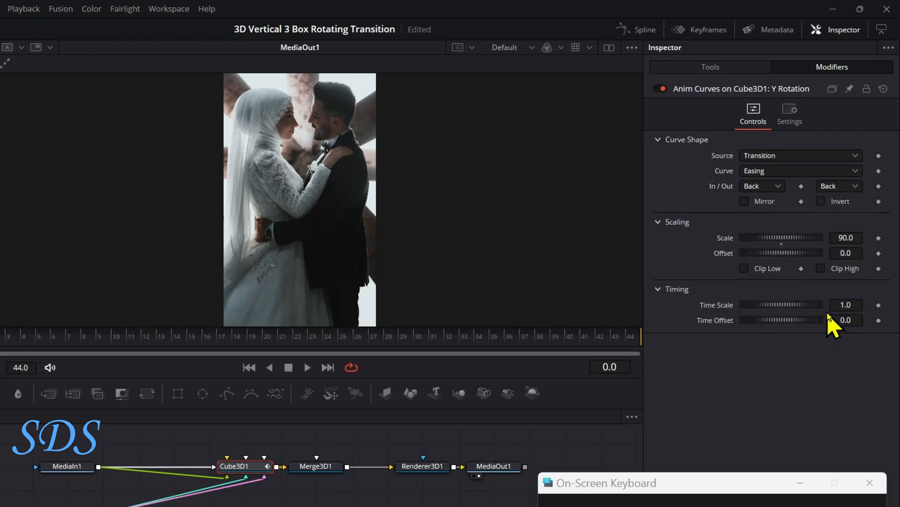
drag(30, 346, 596, 337)
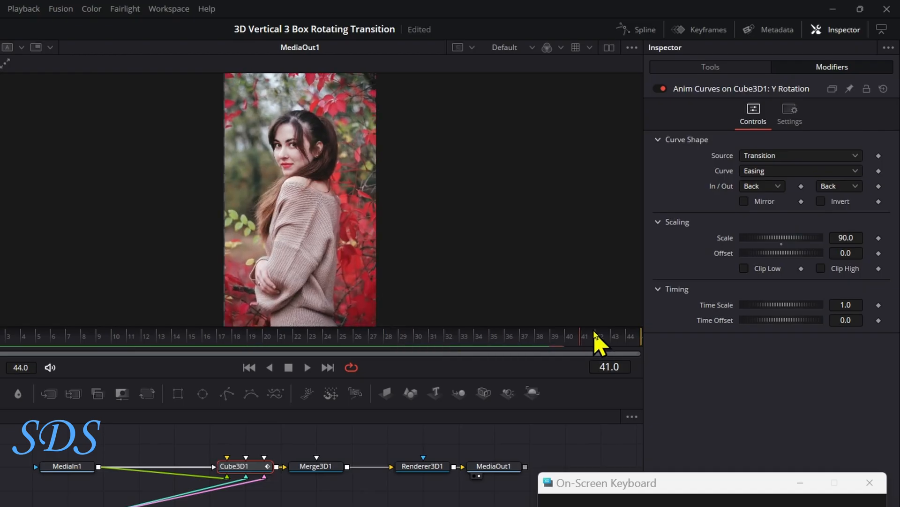
- Modify the cube's Z translation with Anim Curves and open the modifier's settings
click(727, 65)
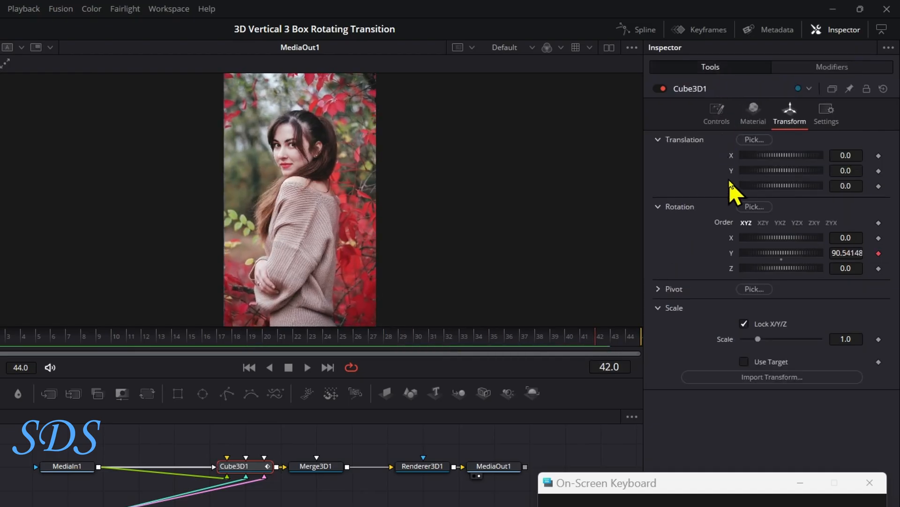
right_click(732, 187)
mouse_move(759, 248)
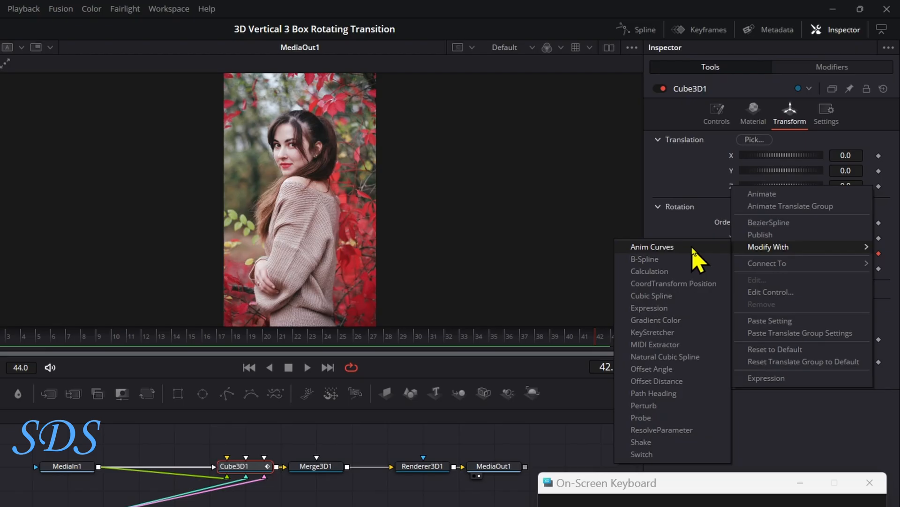
click(693, 248)
click(826, 68)
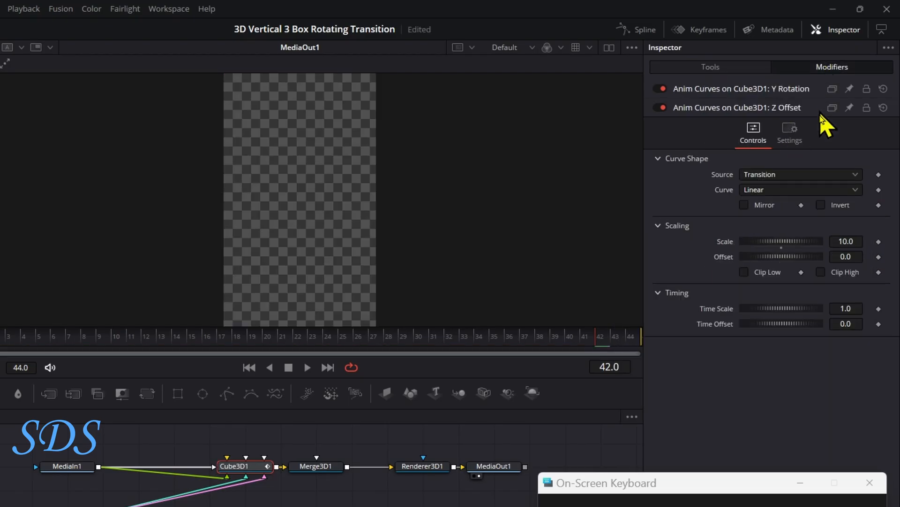
- Set the Z Offset curve's scale to -0.2 and check the cube midway through the rotation
drag(810, 241, 728, 246)
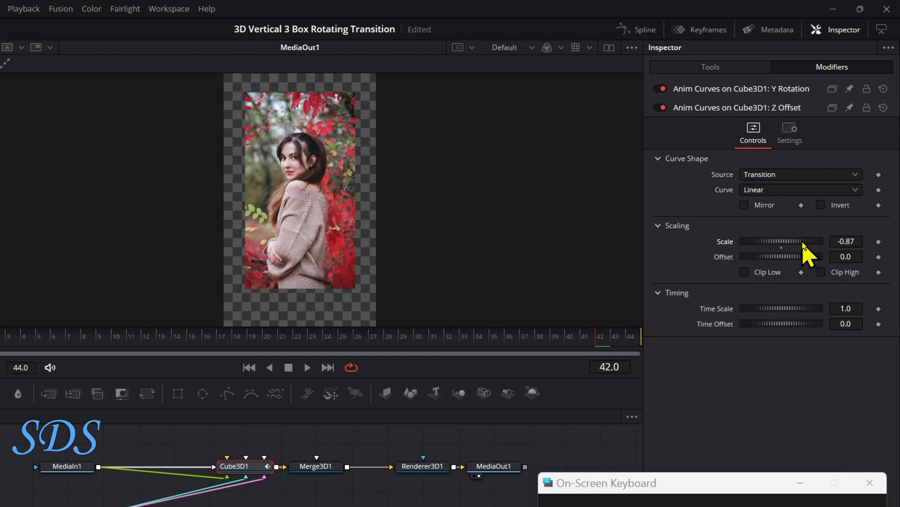
click(859, 240)
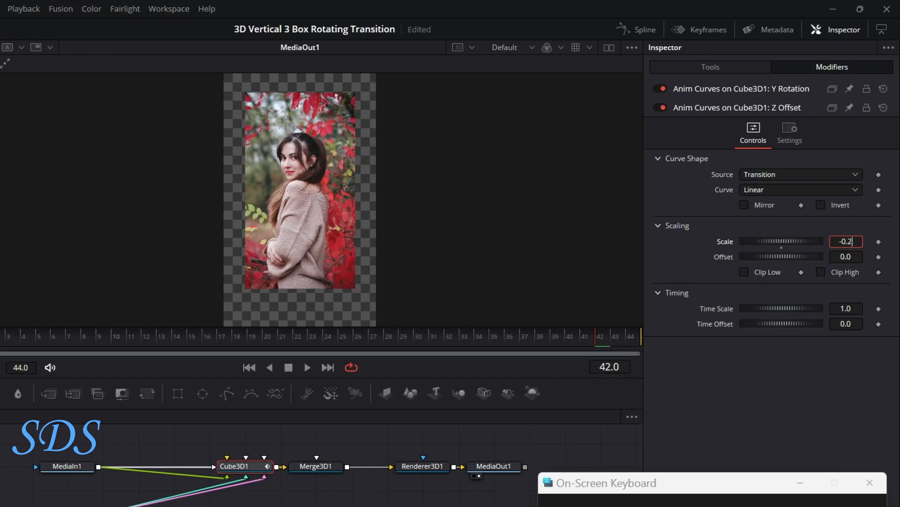
text(-0.2)
key(Tab)
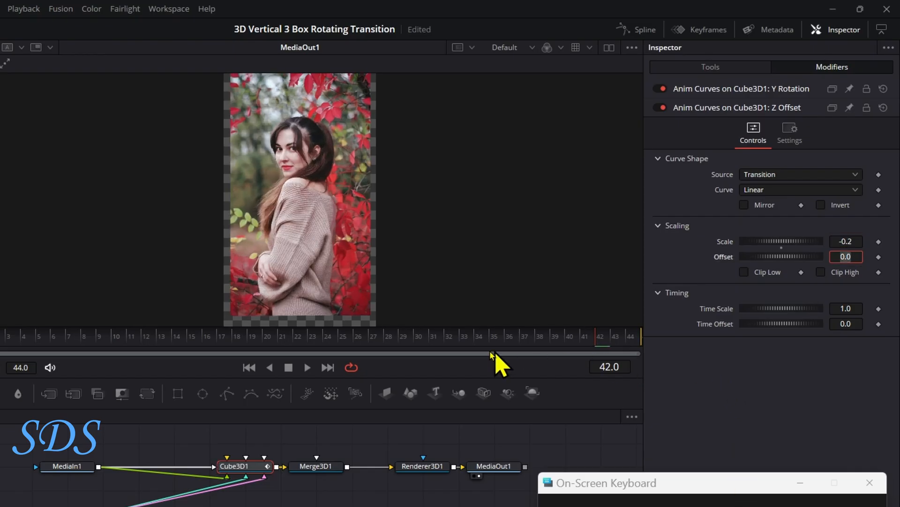
click(291, 341)
drag(292, 342, 308, 341)
- Set the Z Offset curve's scale to -1.2, enable Mirror, and check the end of the transition
drag(780, 242, 769, 242)
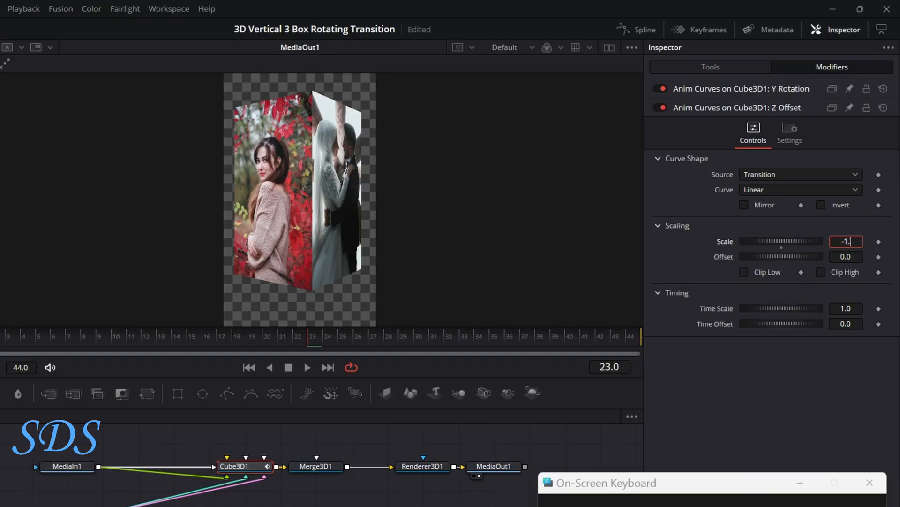
key(Tab)
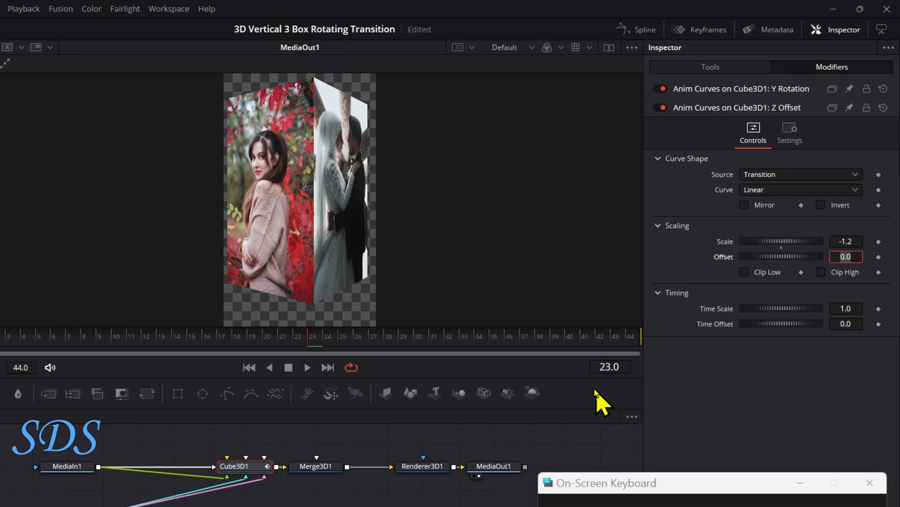
drag(339, 339, 672, 293)
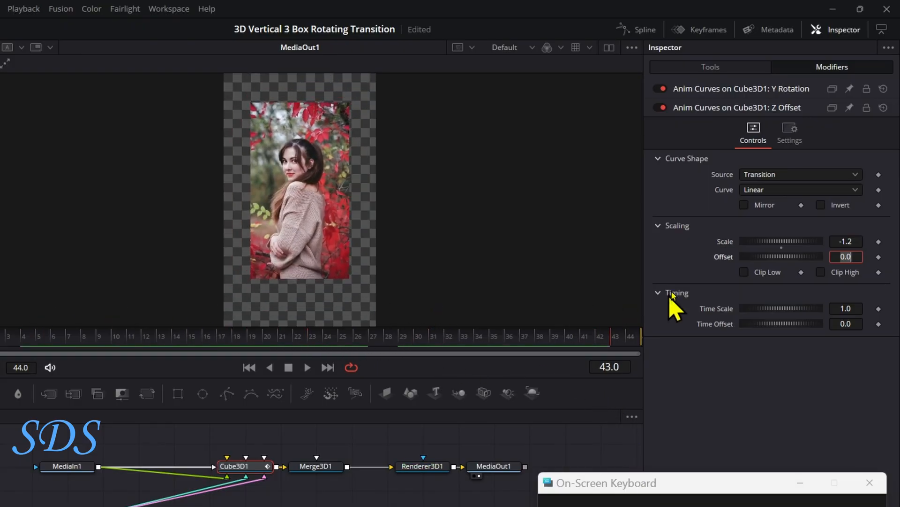
click(745, 205)
drag(539, 335, 584, 330)
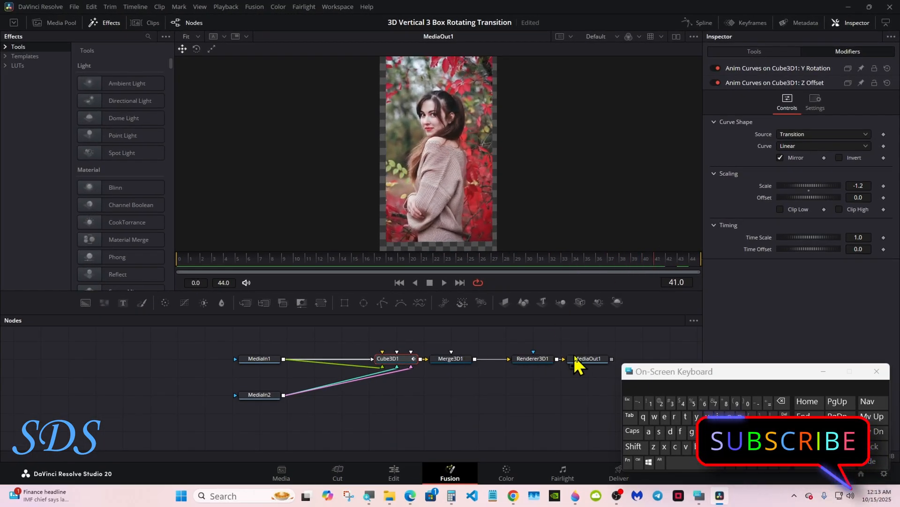
- Shift MediaOut1, Renderer3D1 and Merge3D1 away from the cube to make room for another node
drag(576, 360, 603, 360)
drag(527, 360, 554, 361)
drag(438, 360, 493, 360)
- Insert a Bender 3D node between Cube3D1 and Merge3D1
click(405, 362)
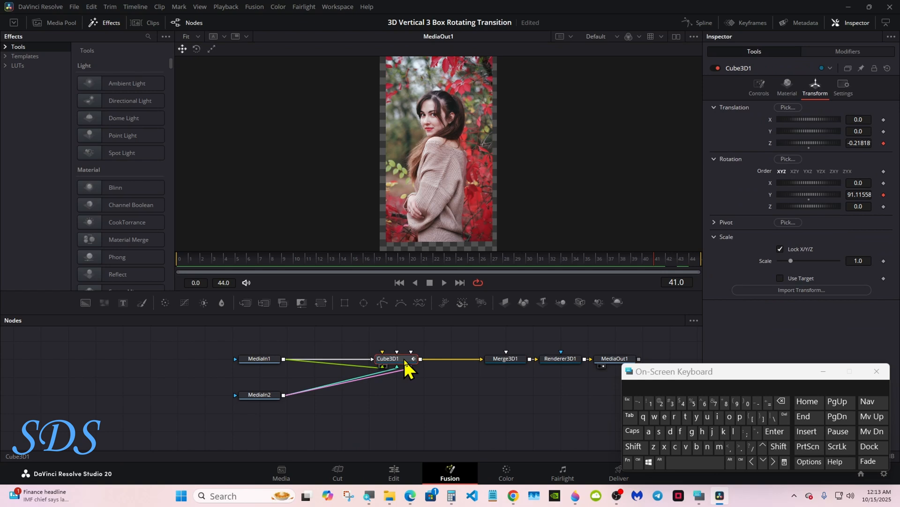
click(633, 446)
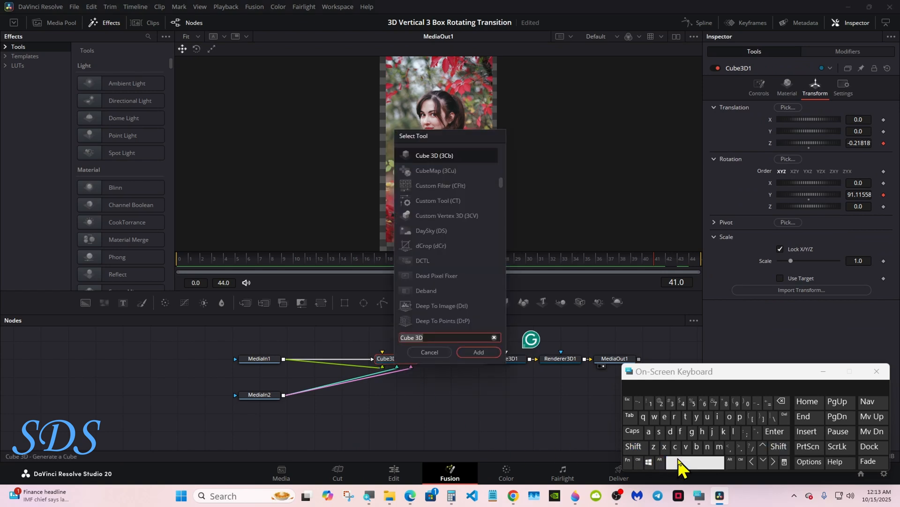
click(696, 446)
click(665, 416)
click(708, 446)
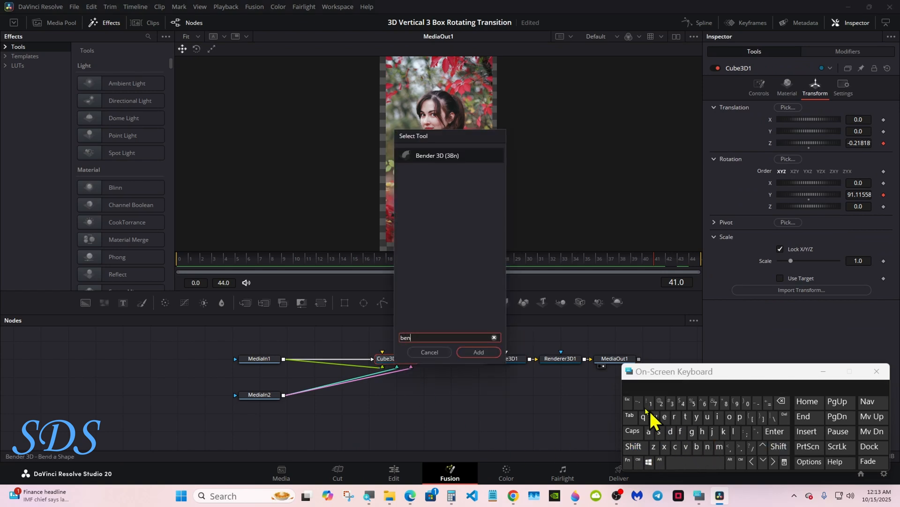
click(438, 155)
click(478, 352)
- Set the bender's axis to X and its type to Twist
drag(686, 375, 667, 378)
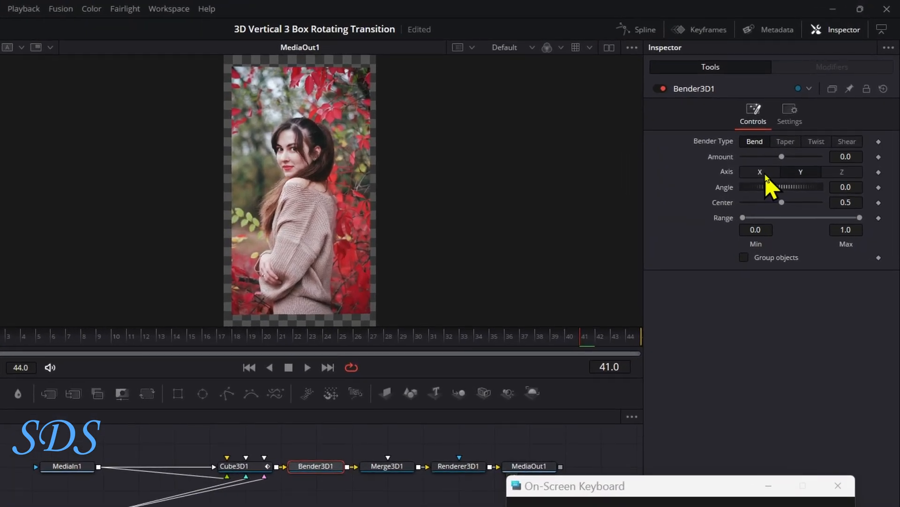
click(764, 172)
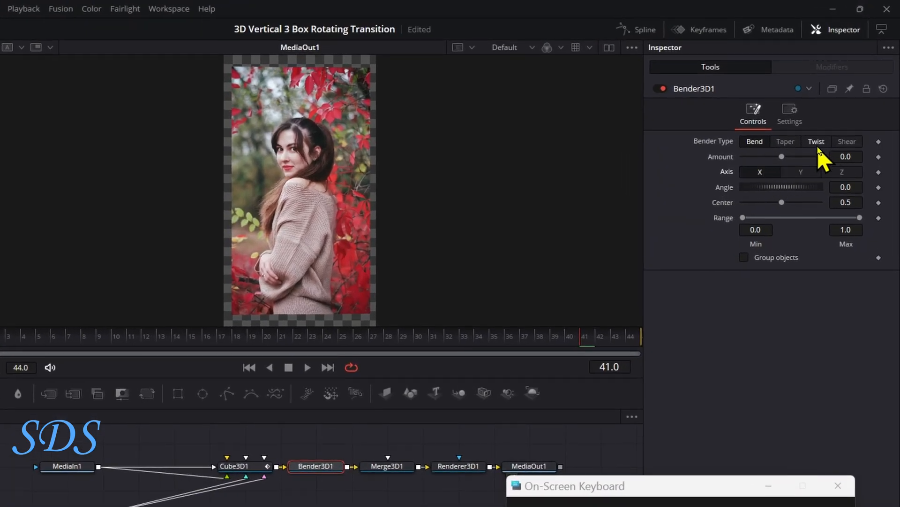
click(817, 143)
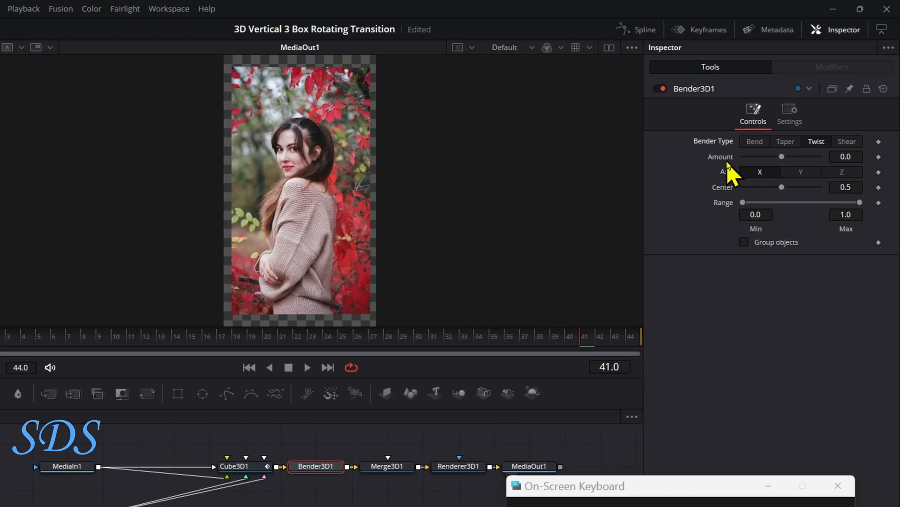
- Modify the bender's Amount with Anim Curves and open the modifier's settings
right_click(727, 163)
mouse_move(745, 211)
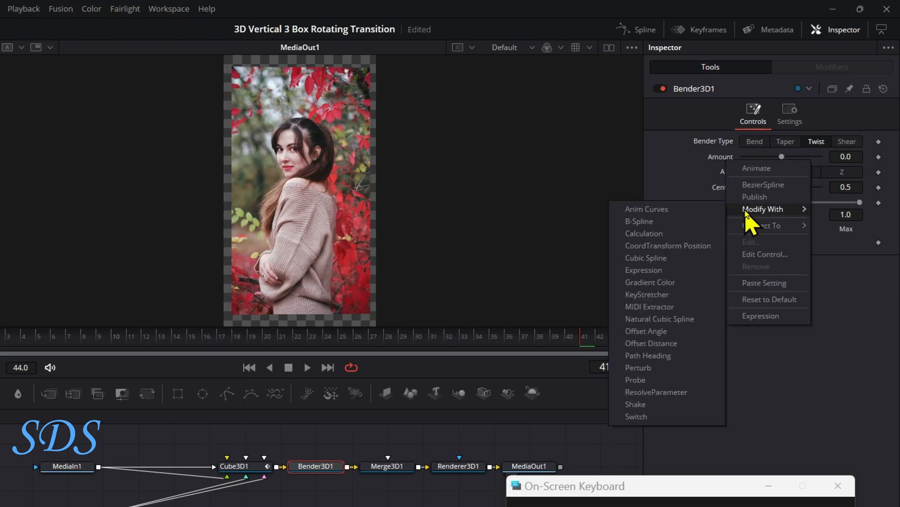
click(690, 209)
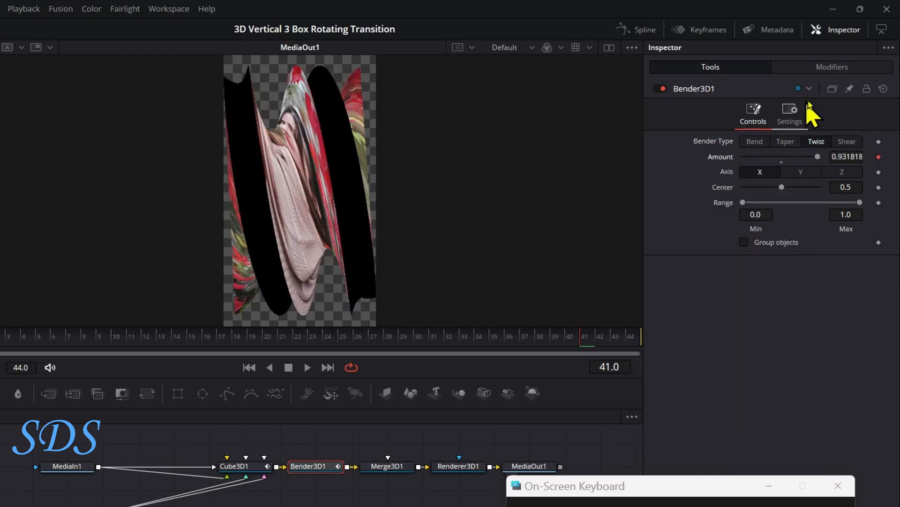
click(831, 70)
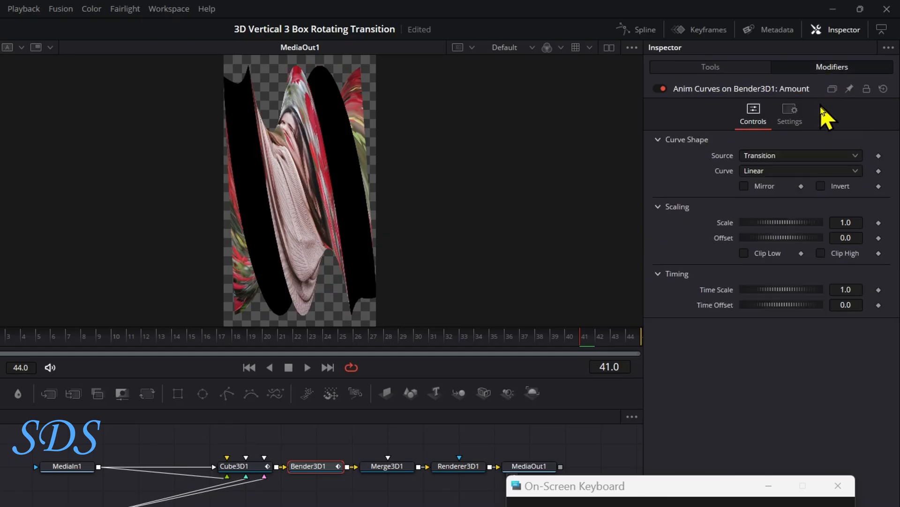
- Set the bender Amount curve's scale to 0.2, enable Mirror, and preview the twist
drag(806, 222, 780, 222)
click(857, 222)
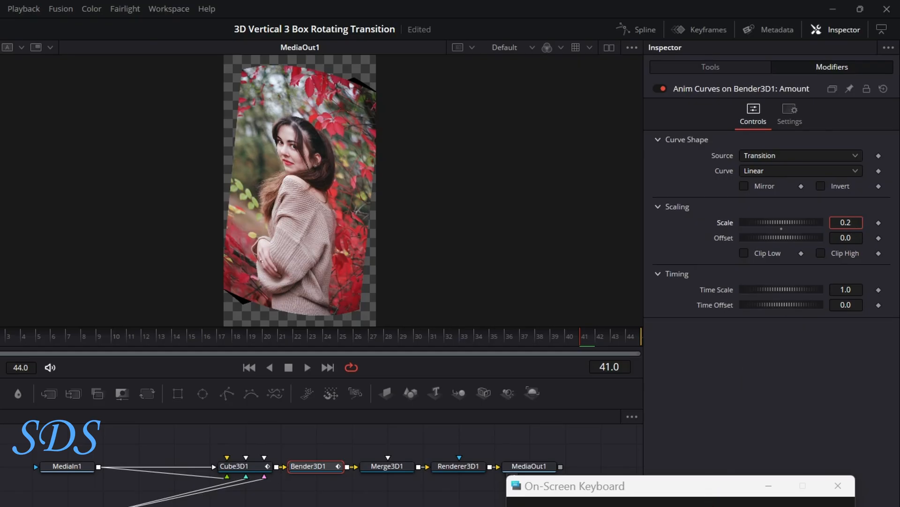
key(Tab)
drag(269, 339, 523, 327)
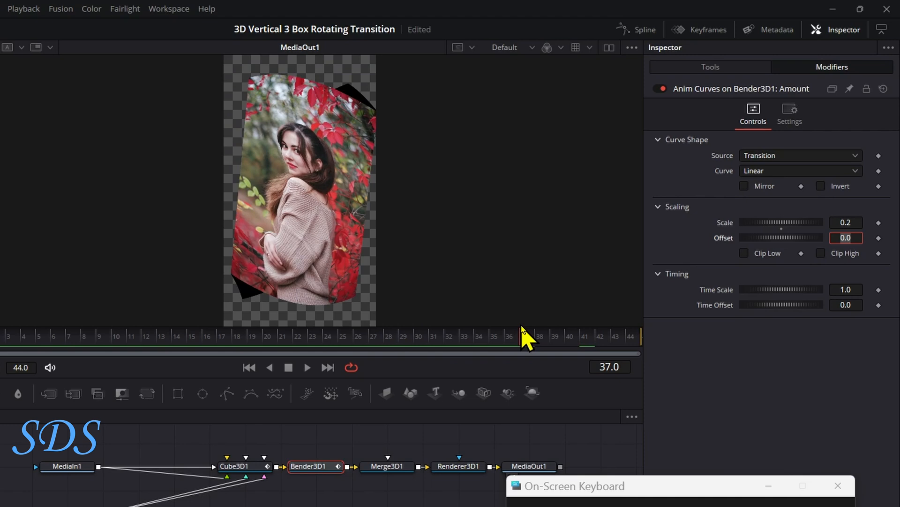
click(744, 186)
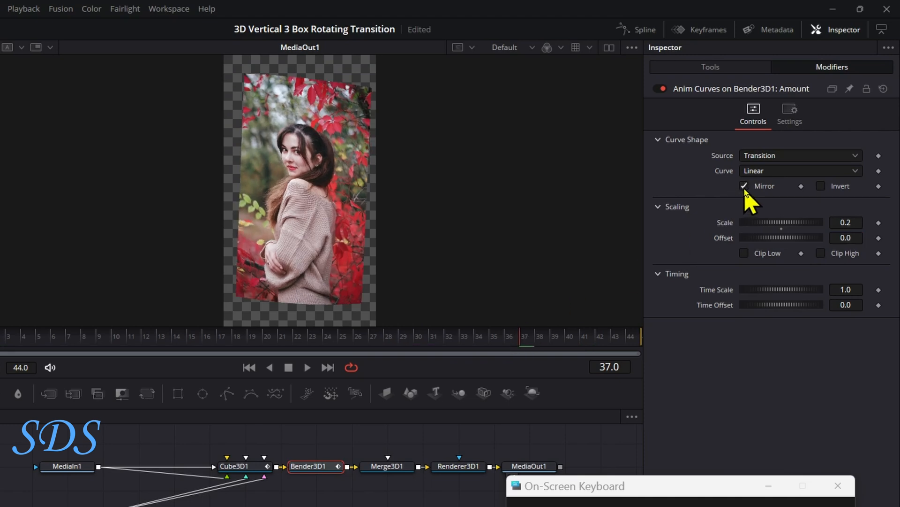
drag(502, 342, 465, 341)
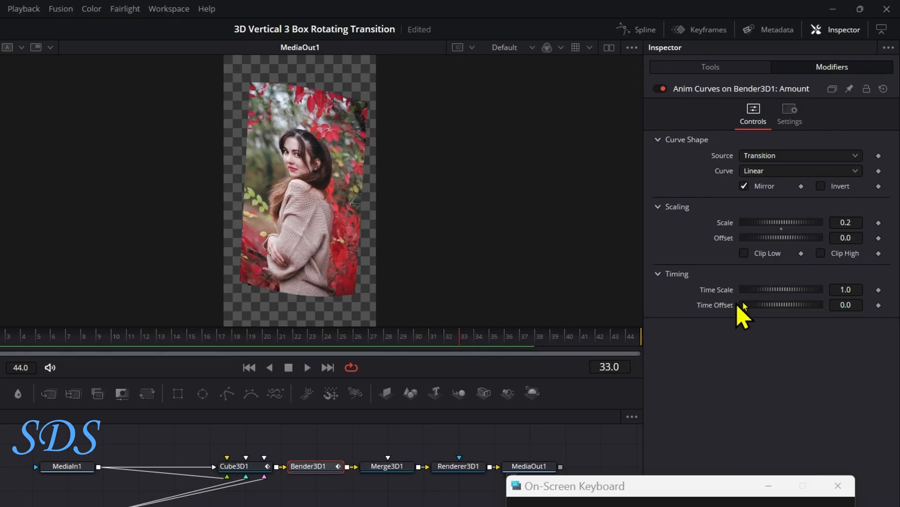
- Set the bender Amount curve's Time Scale to 1.2 and preview the twist
click(853, 289)
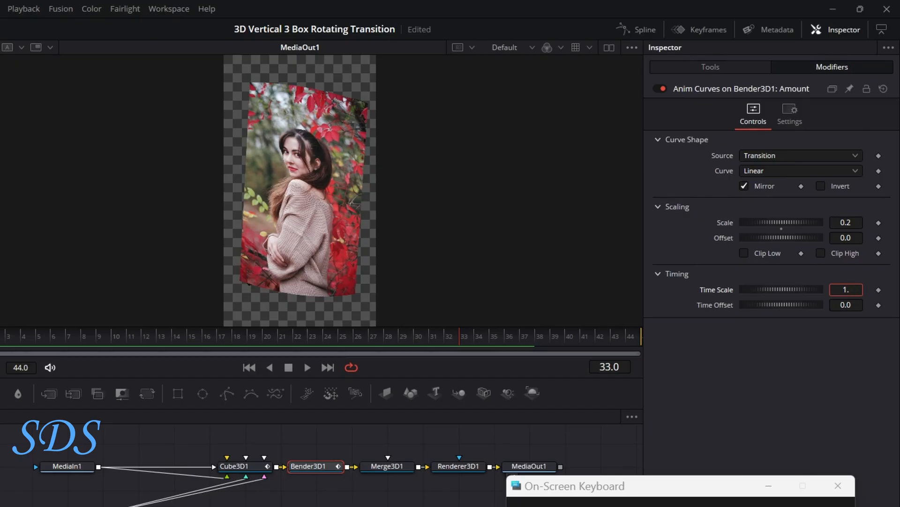
key(Tab)
drag(464, 334, 403, 309)
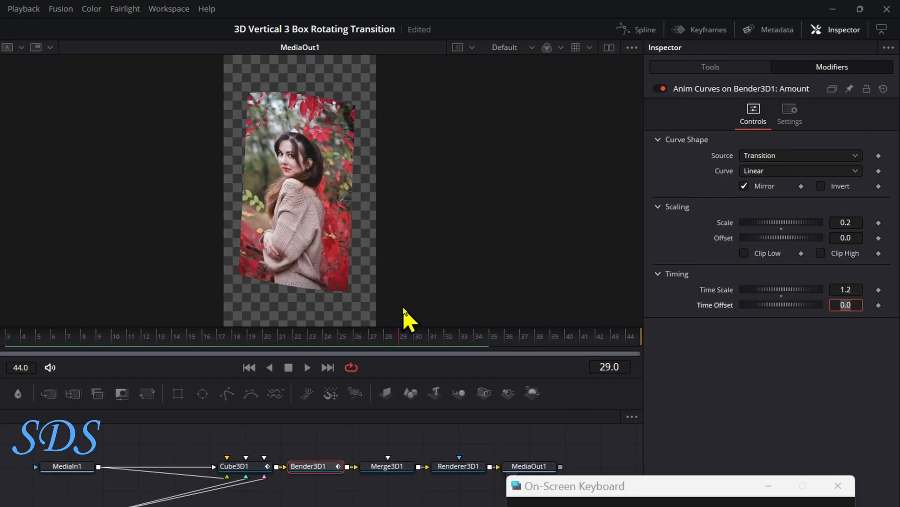
- Set the Time Scale of Cube3D1's Y Rotation curve to 1.2 and preview the rotation through the last frame
click(251, 467)
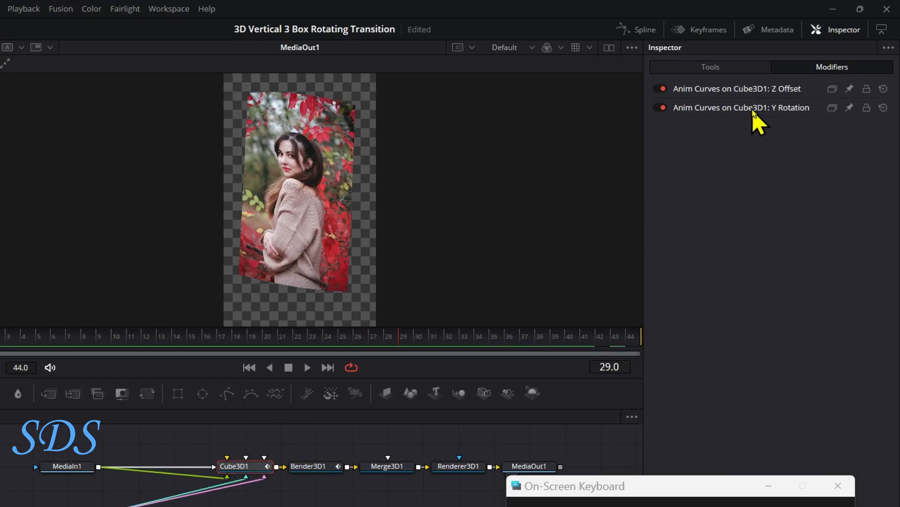
click(754, 109)
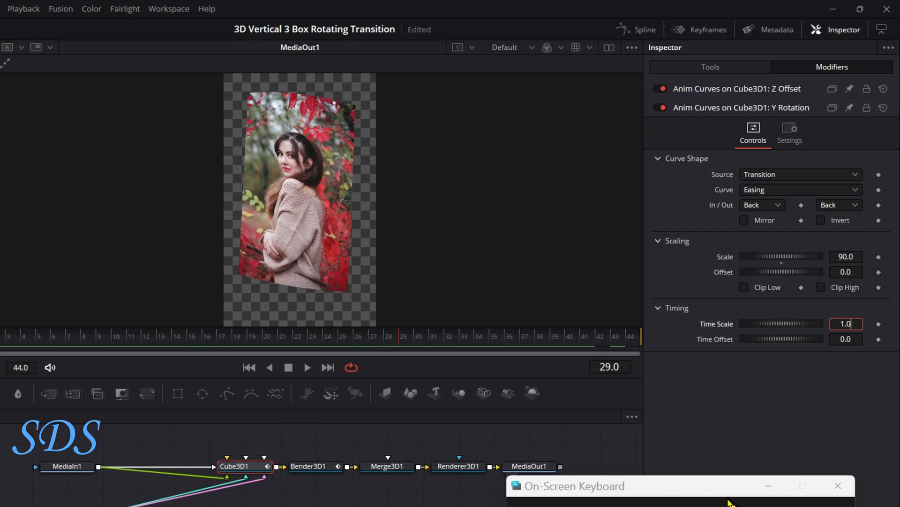
key(Tab)
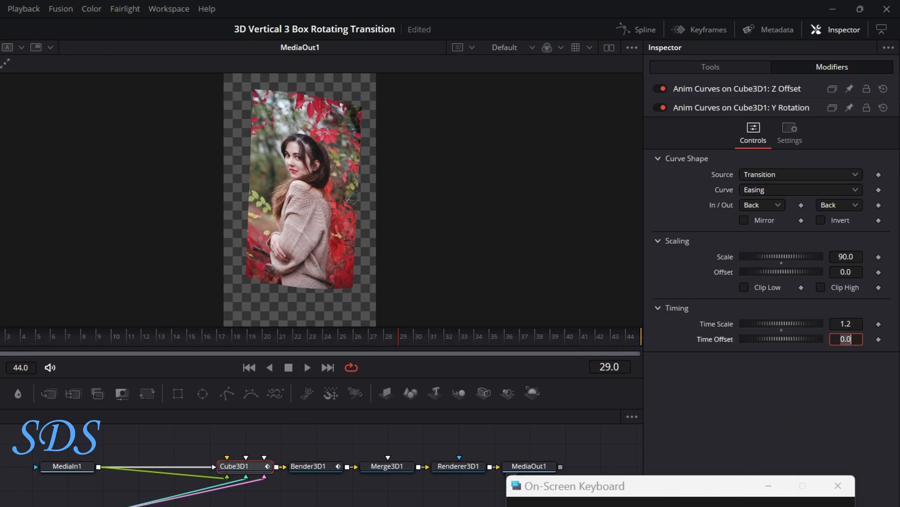
drag(450, 337, 600, 334)
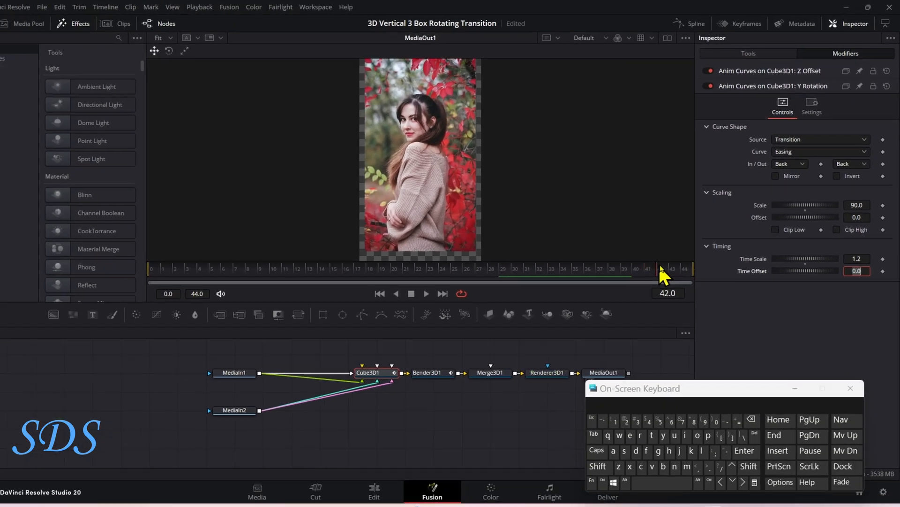
drag(662, 274, 700, 261)
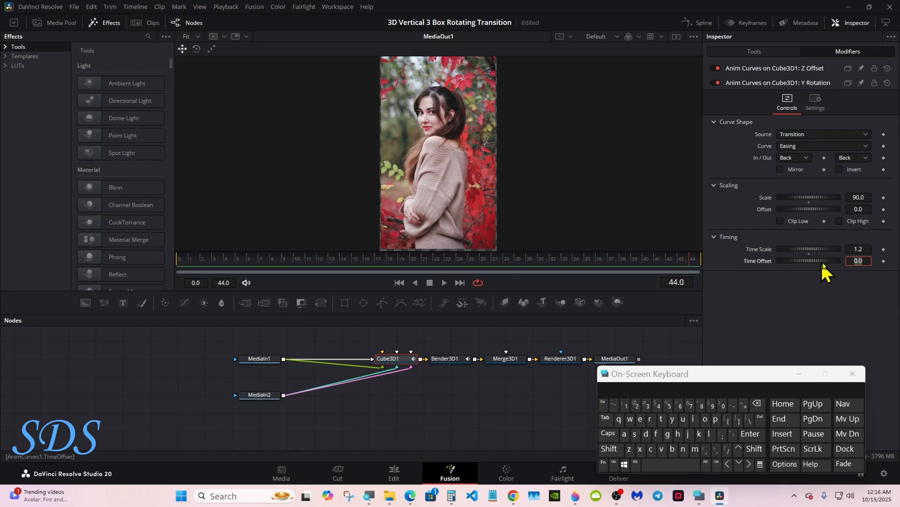
- Try other Time Scale values for the cube's Y Rotation curve, ending back at 1.2
click(841, 274)
drag(850, 261, 860, 262)
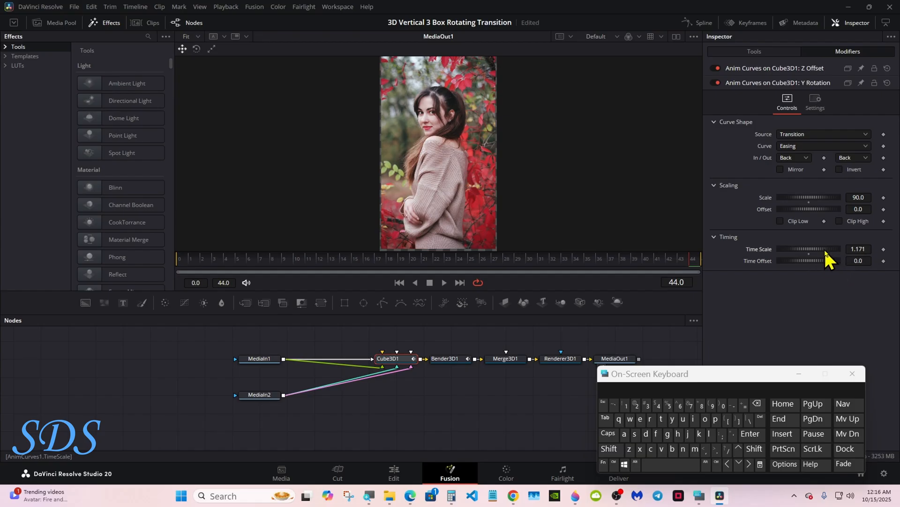
drag(827, 251, 842, 251)
click(862, 247)
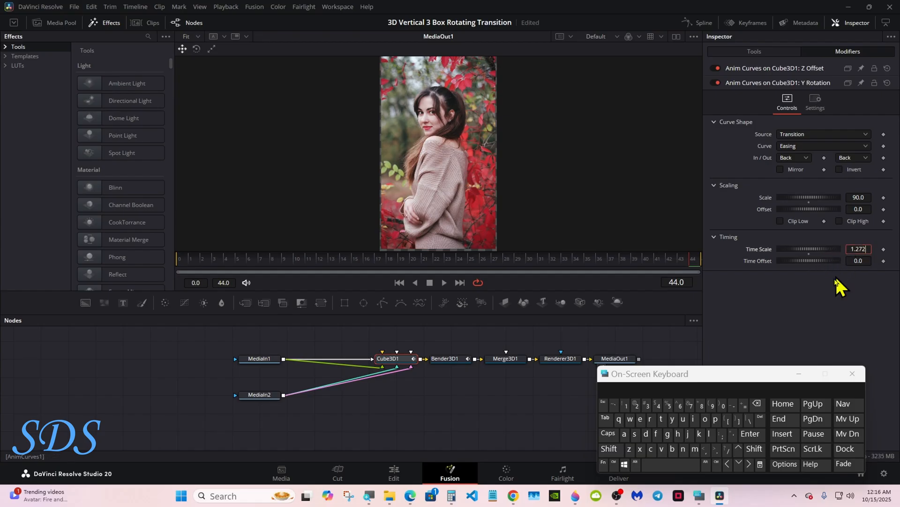
double_click(756, 405)
click(750, 434)
- Return to the Edit page and play back the transition between P.png and S.png
click(394, 473)
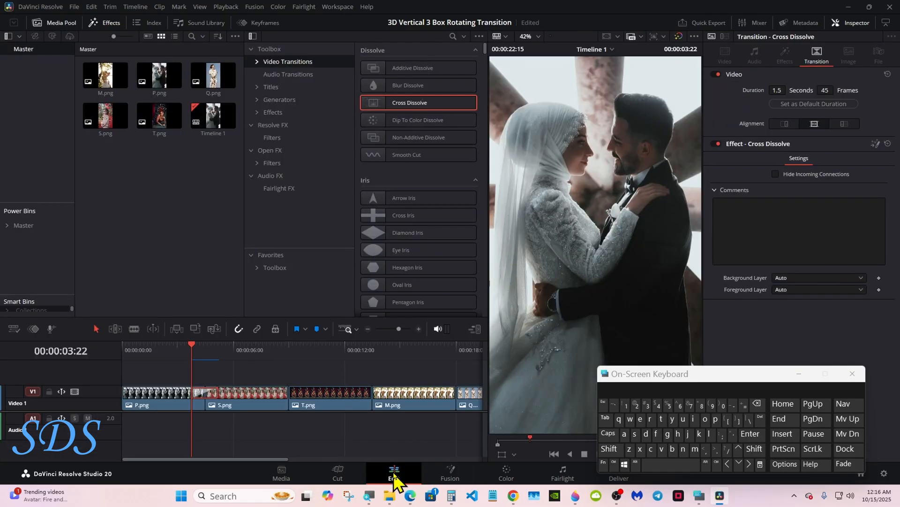
click(852, 373)
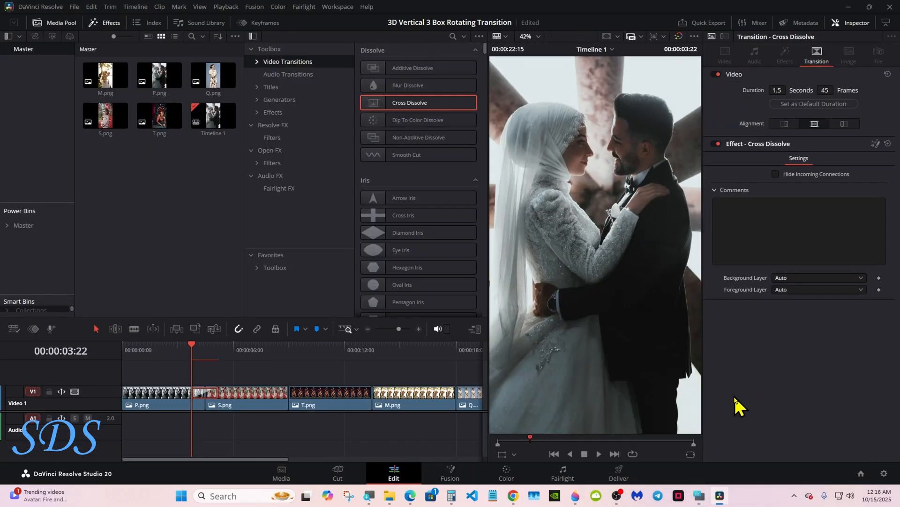
click(599, 454)
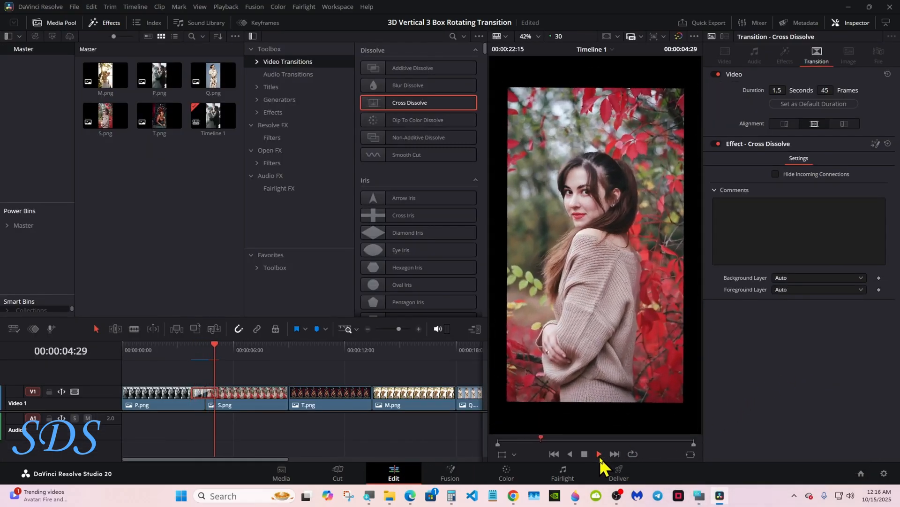
click(585, 454)
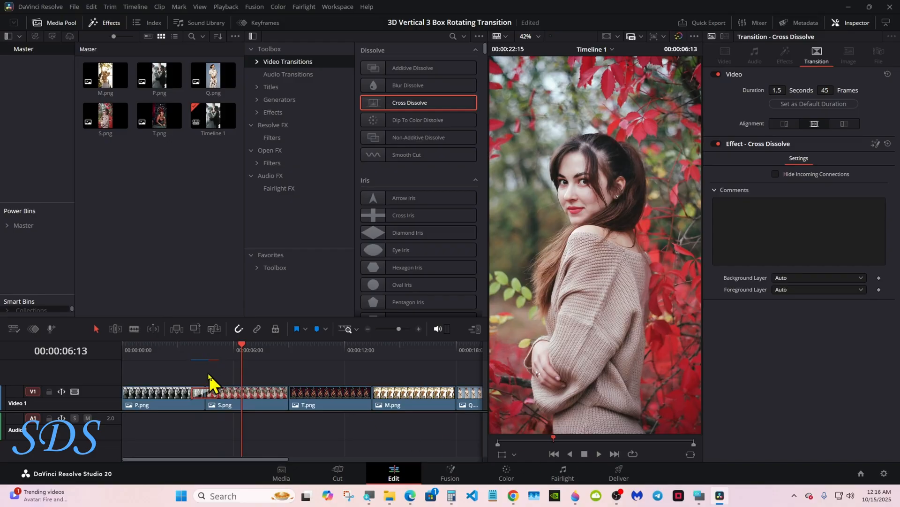
click(599, 453)
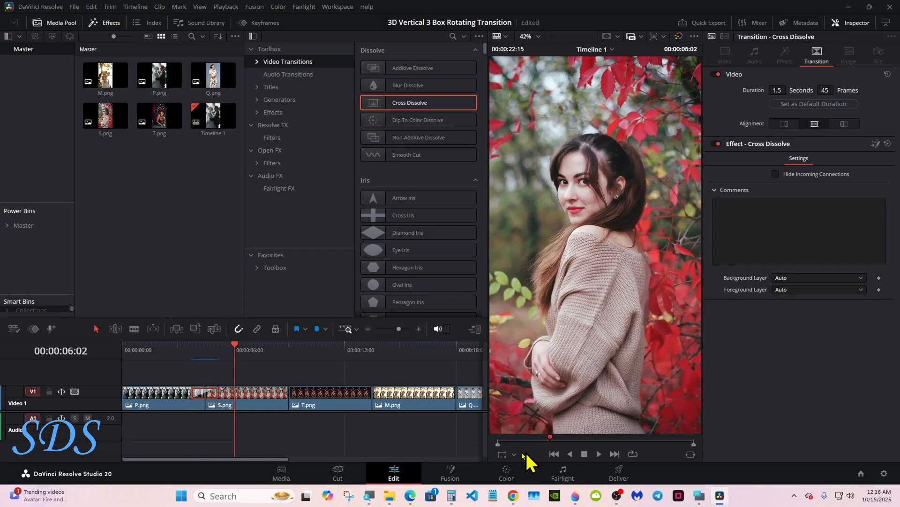
- Place the playhead at the cut between P.png and S.png and reopen the Cross Dissolve's composition in Fusion
click(205, 351)
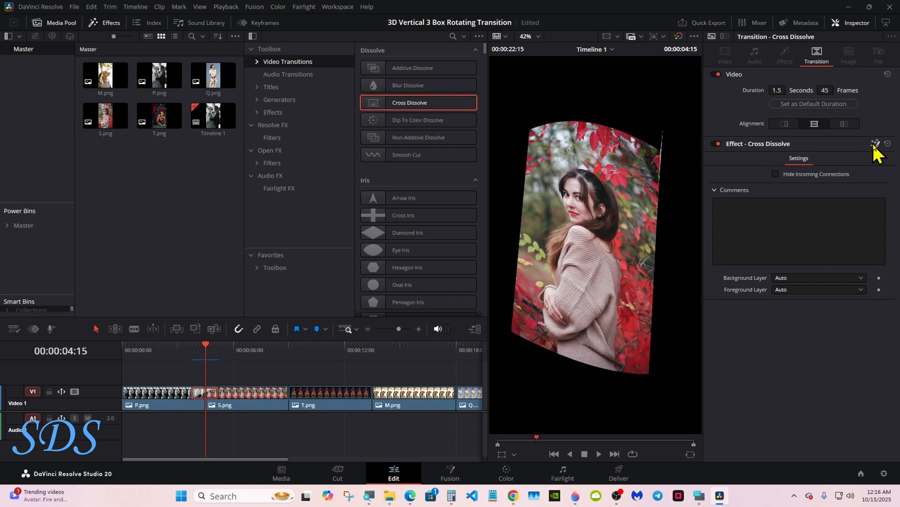
click(875, 144)
click(584, 399)
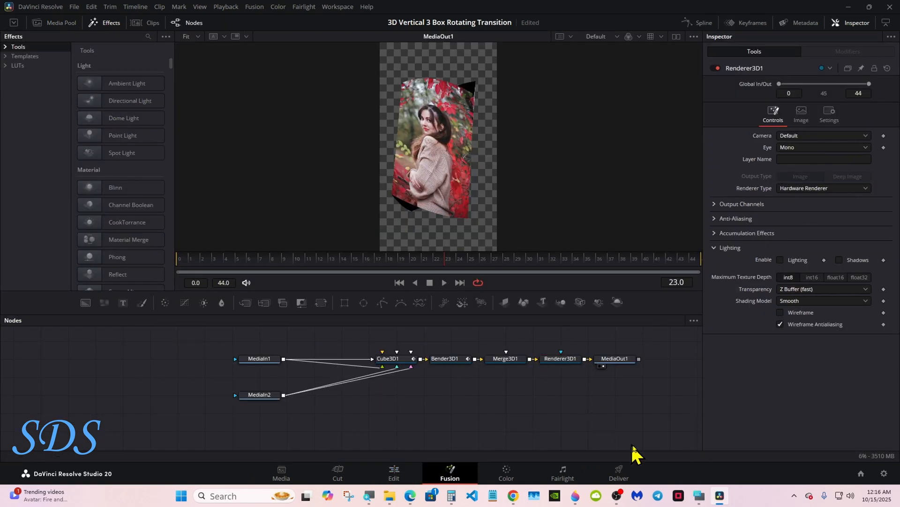
- Insert pipe routers on the output connections of MediaIn1 and MediaIn2
click(699, 495)
drag(628, 374, 660, 359)
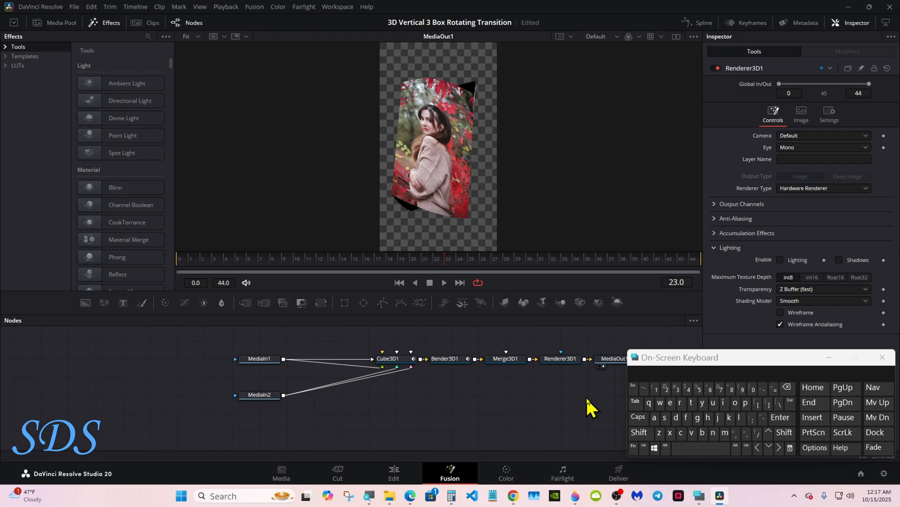
click(666, 449)
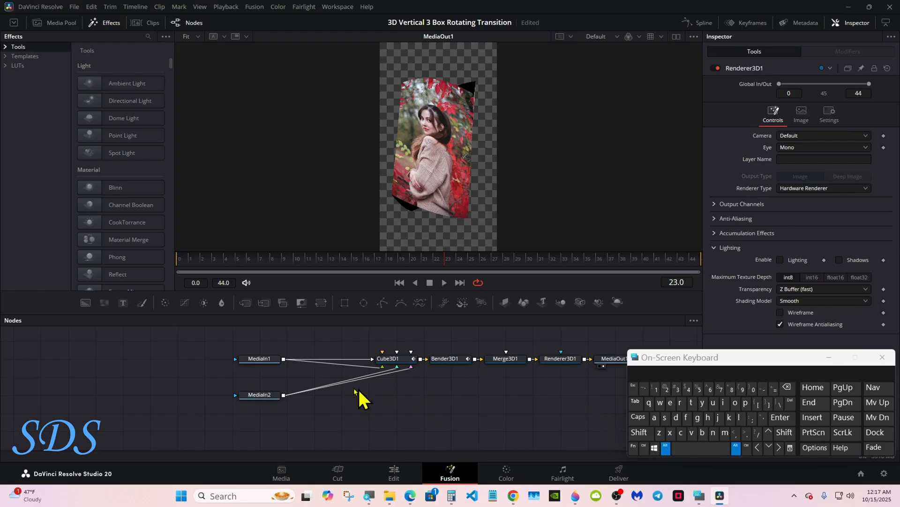
click(291, 358)
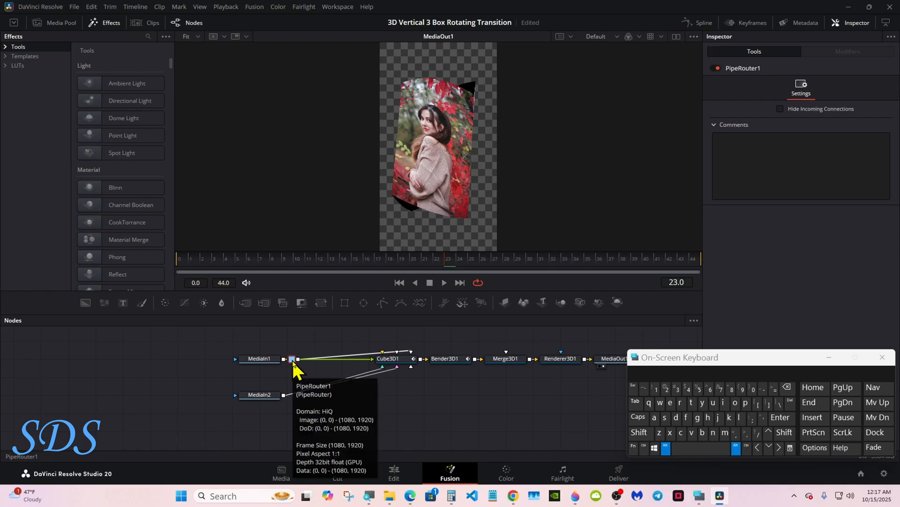
click(296, 392)
click(666, 449)
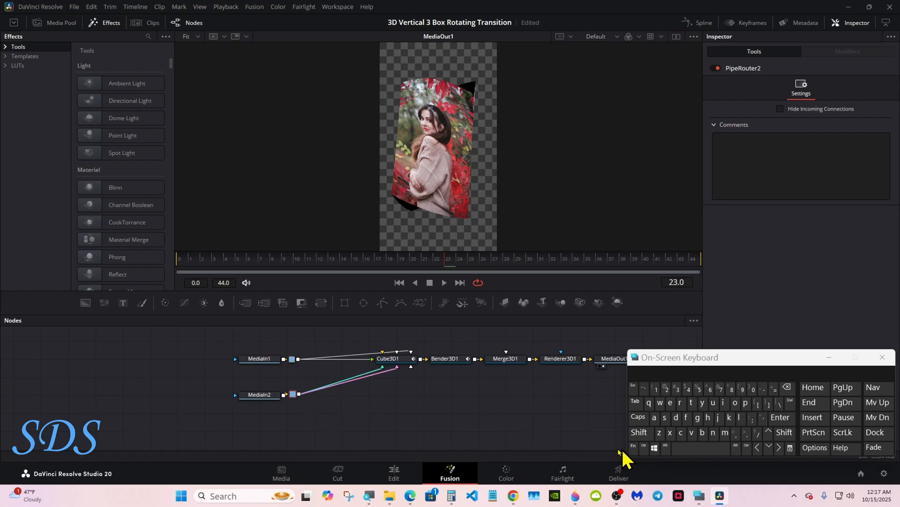
- Move MediaIn1 and MediaIn2 away from their pipe routers to leave room for selecting the other nodes
drag(260, 395, 179, 395)
drag(259, 358, 205, 359)
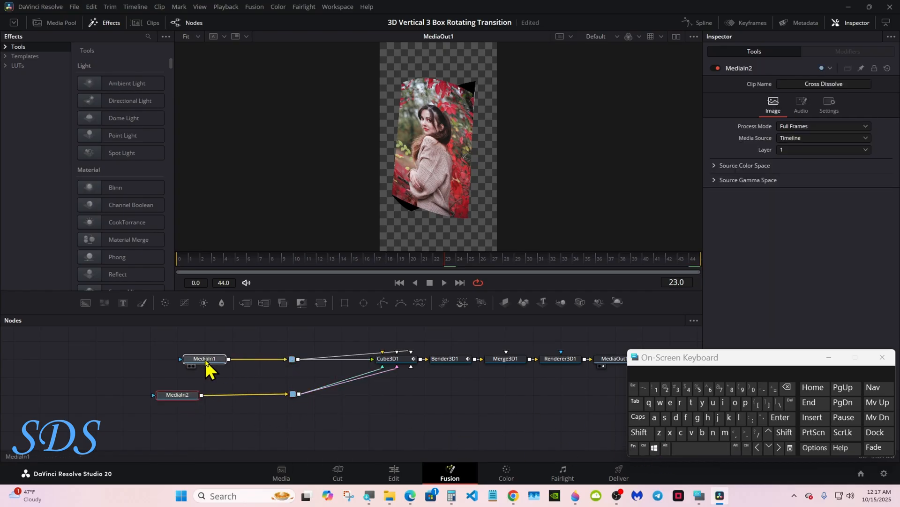
drag(651, 358, 700, 389)
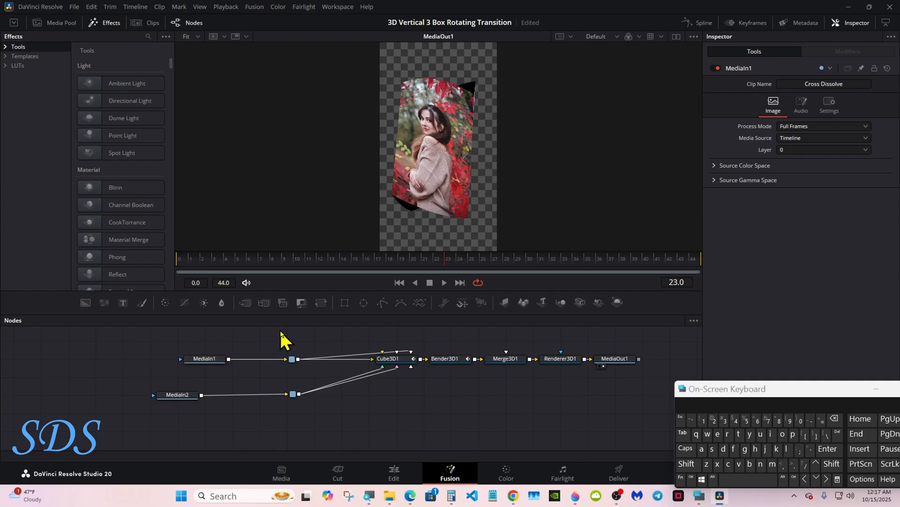
- Create a macro from both pipe routers, Cube3D1, Bender3D1, Merge3D1 and Renderer3D1, leaving out the MediaIn and MediaOut nodes
drag(281, 331, 558, 427)
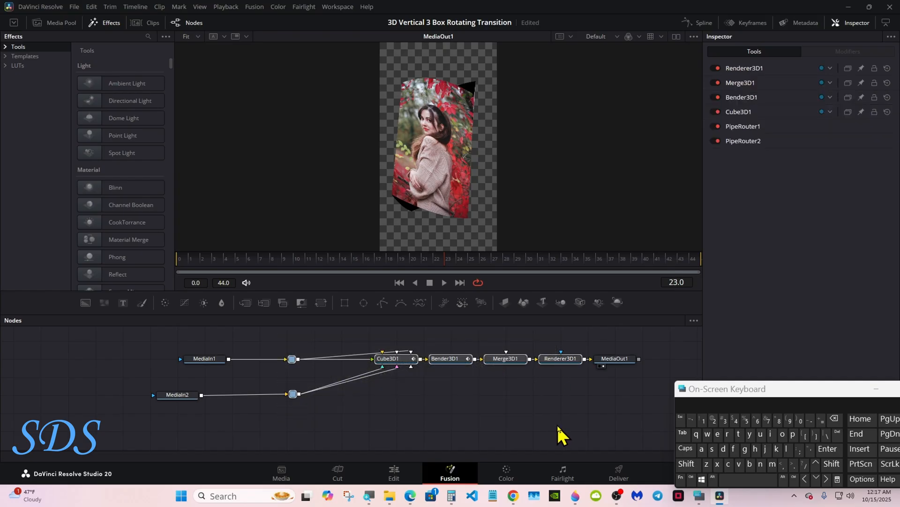
right_click(458, 364)
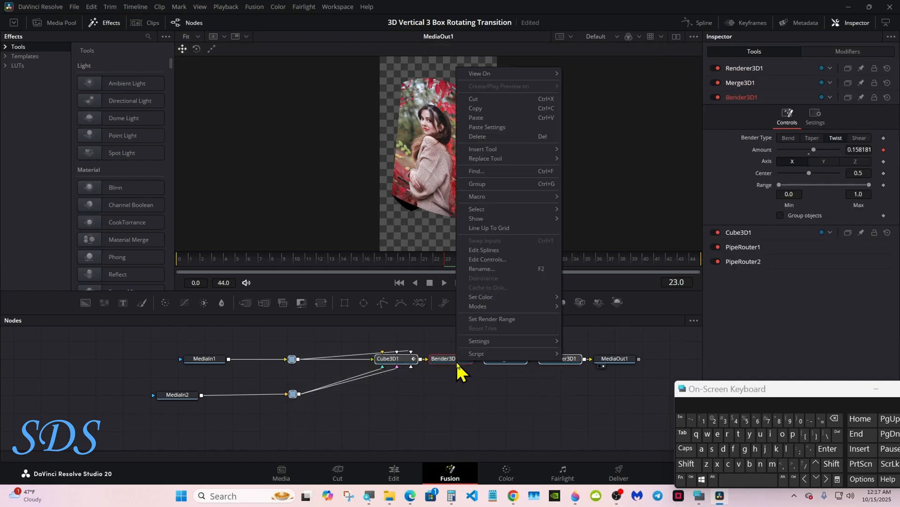
mouse_move(497, 199)
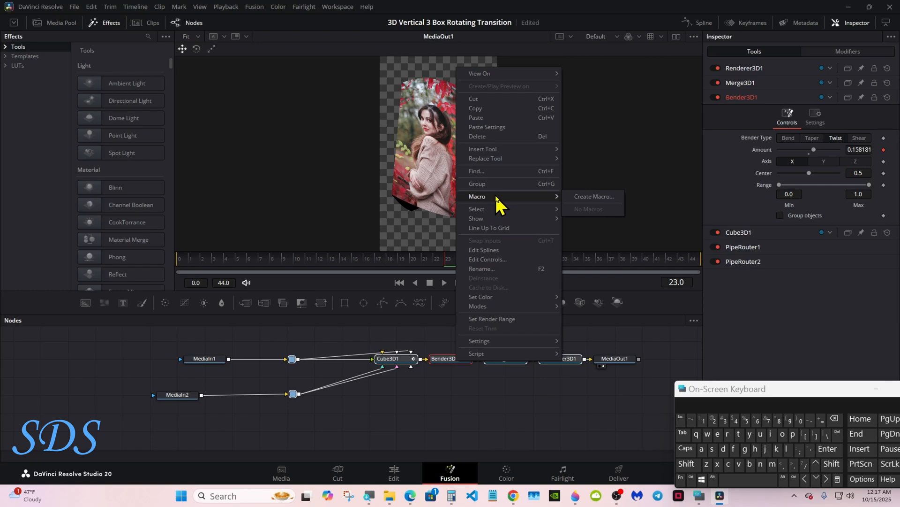
click(594, 197)
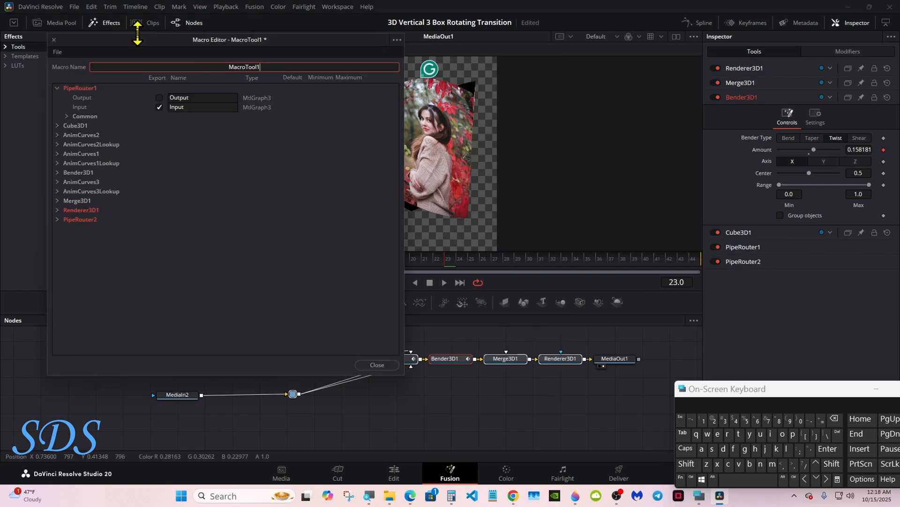
- Name the macro 3D Tutorial
drag(705, 392, 518, 258)
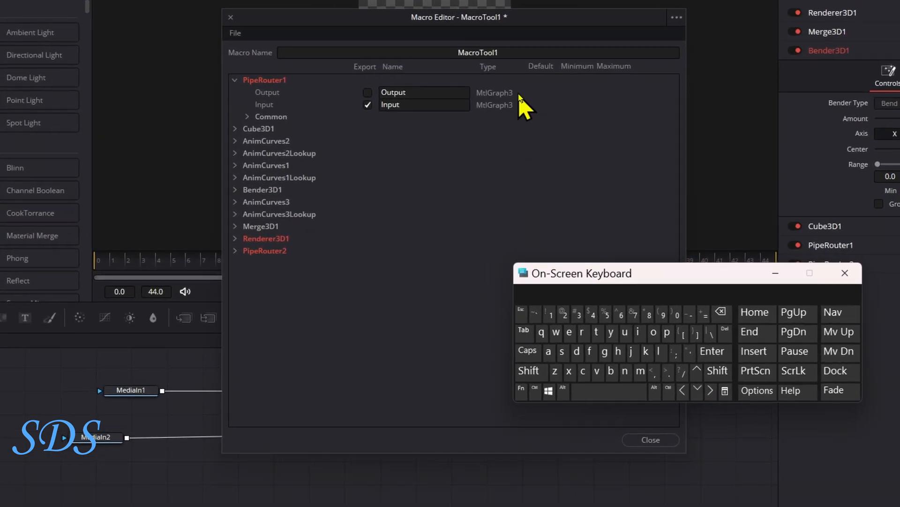
double_click(499, 48)
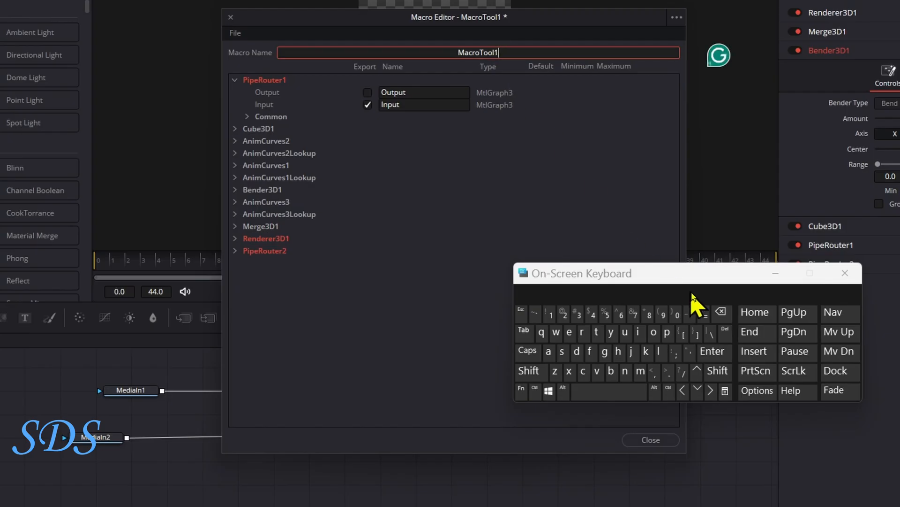
click(721, 312)
click(578, 314)
click(529, 371)
click(577, 351)
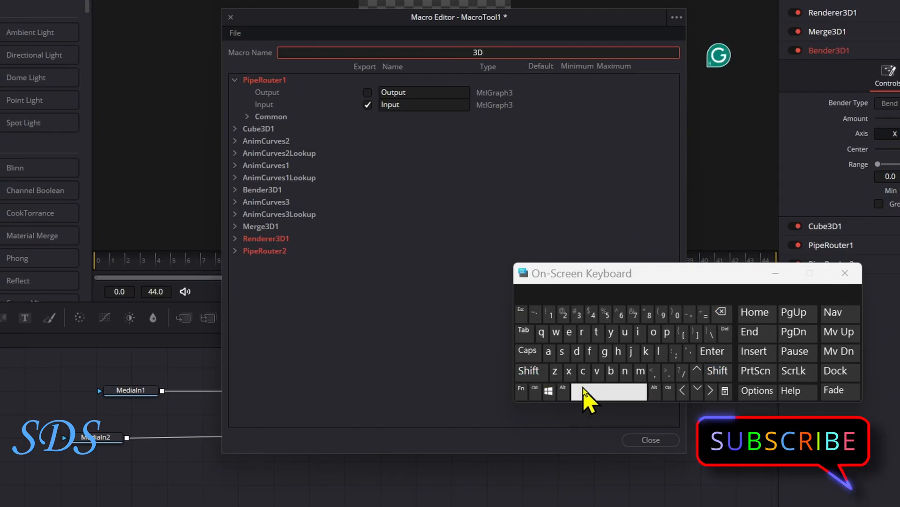
click(609, 390)
click(528, 370)
click(596, 332)
click(625, 332)
click(597, 331)
click(540, 292)
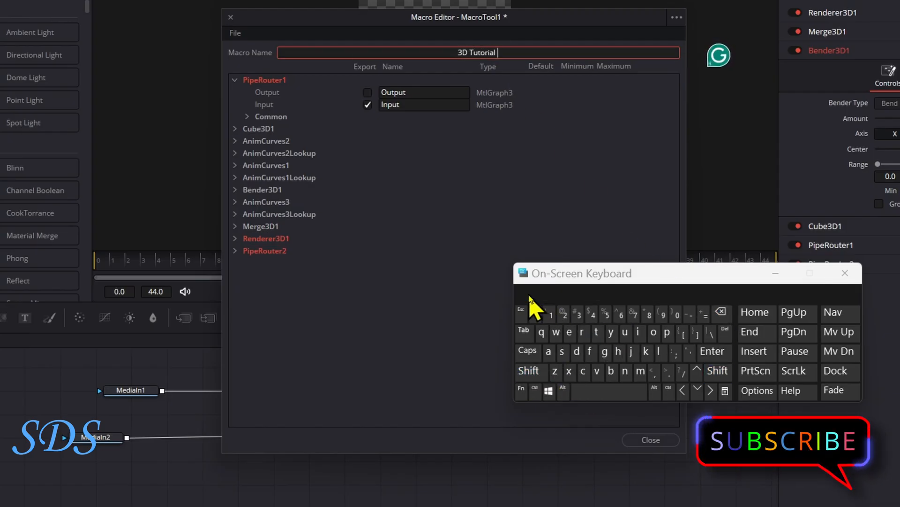
- Save the macro as a group file, 3D Tutorial.setting, in Fusion's Templates/Edit/Transitions/3D Twist_Tutorial folder and close the Macro Editor
click(234, 80)
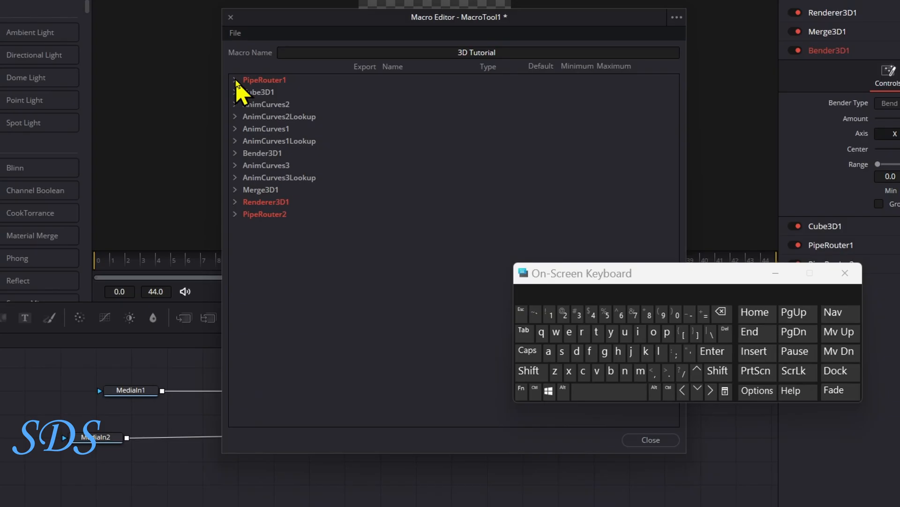
click(234, 33)
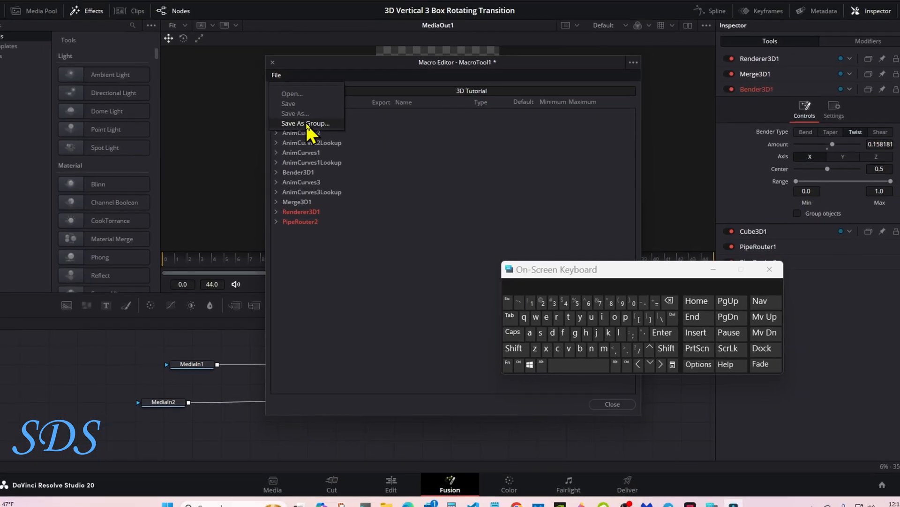
click(313, 130)
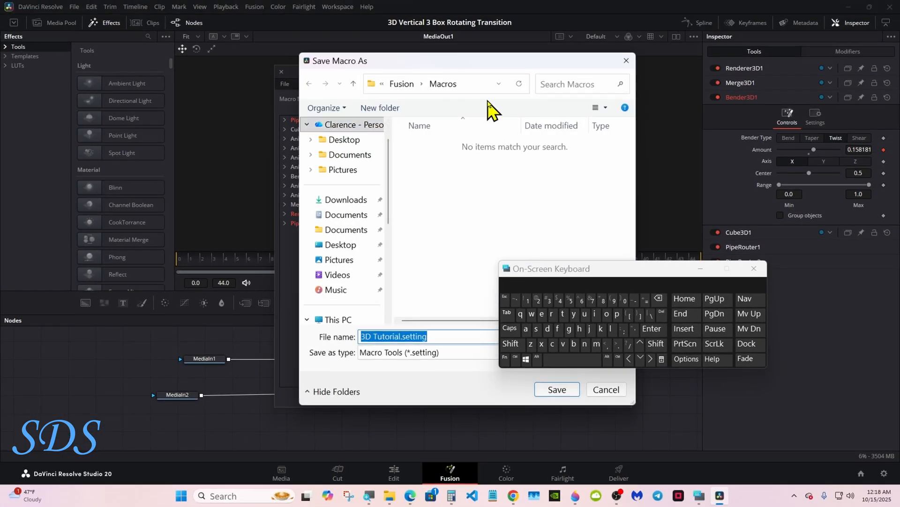
click(407, 84)
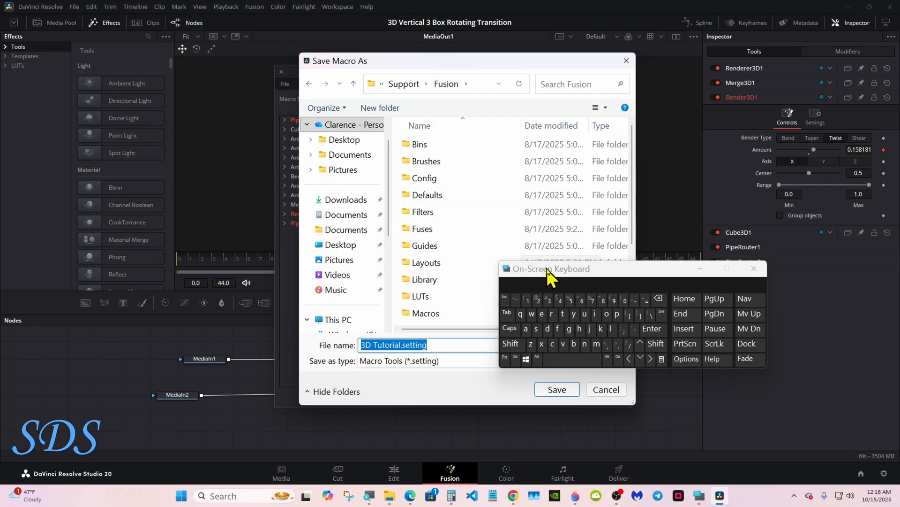
drag(599, 278, 730, 283)
scroll(528, 305, down, 3)
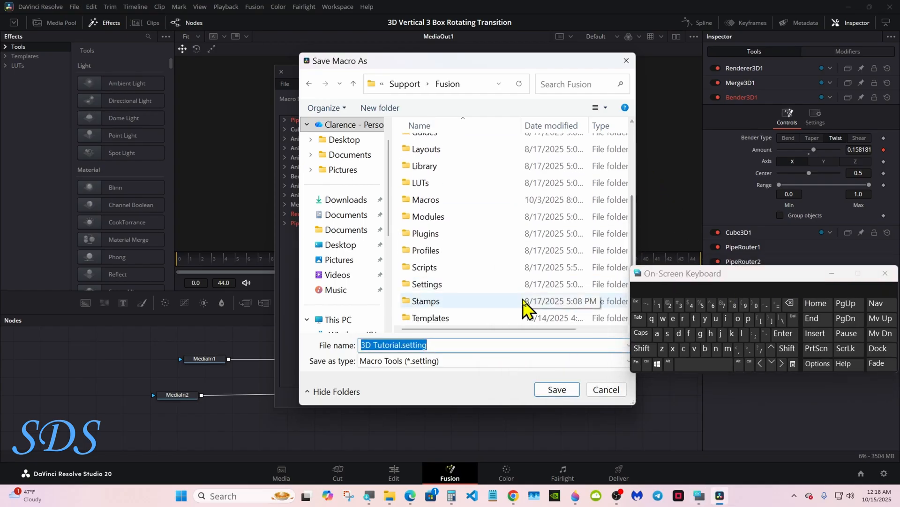
double_click(486, 319)
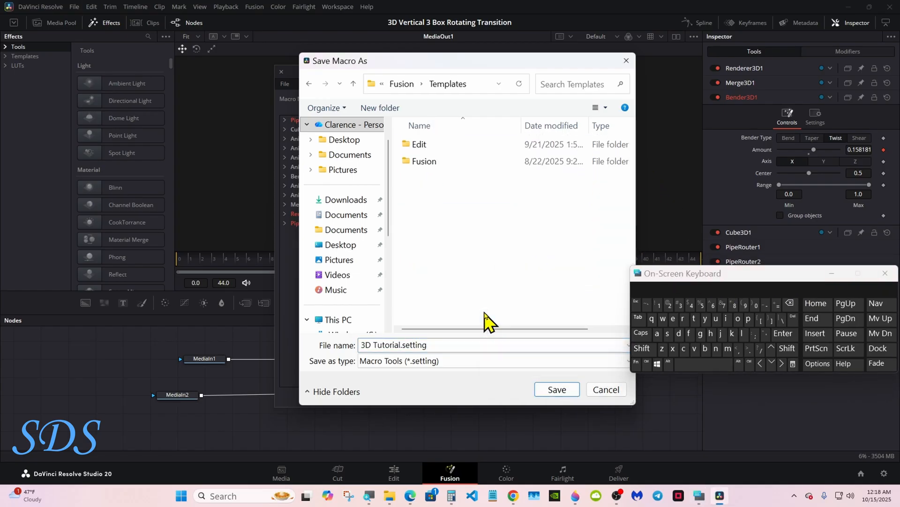
double_click(468, 148)
double_click(472, 195)
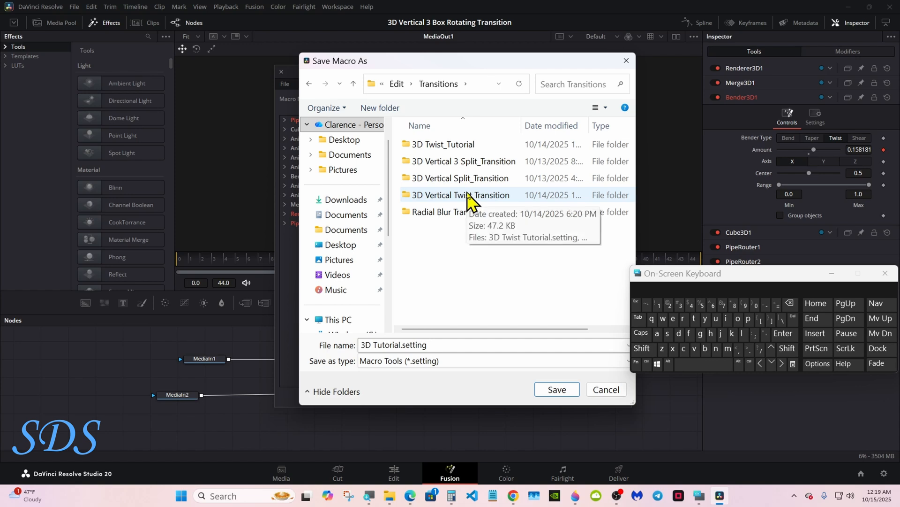
double_click(462, 147)
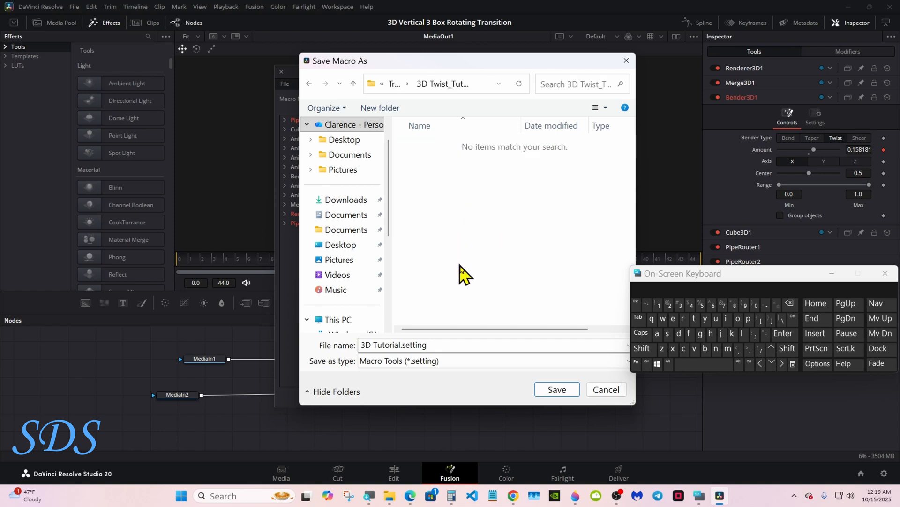
click(557, 390)
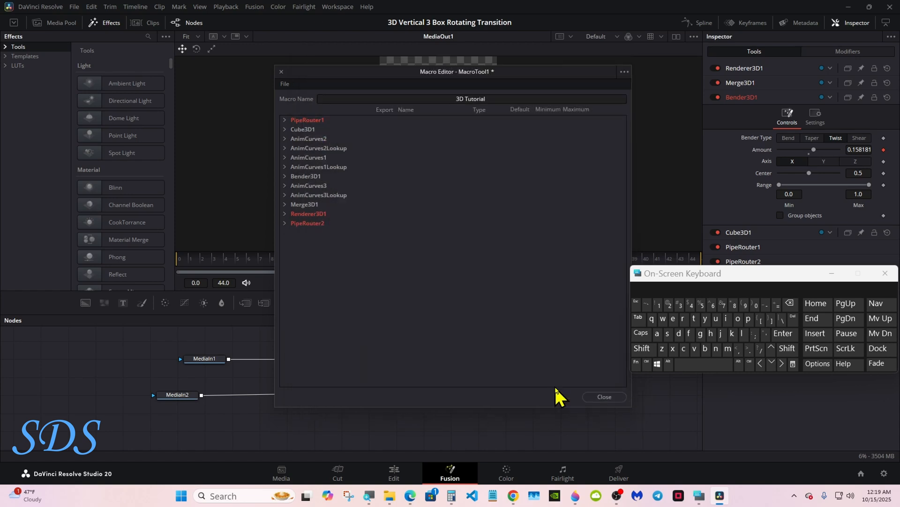
click(592, 397)
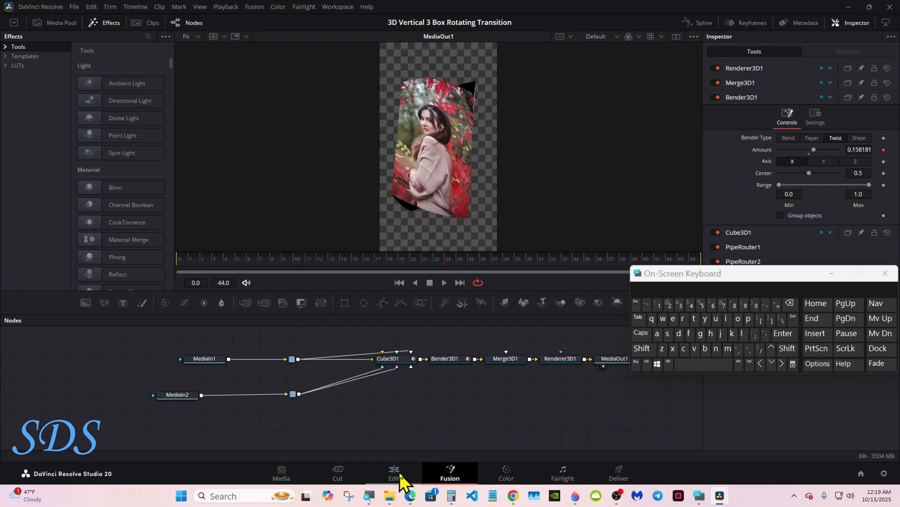
- Return to the Edit page and apply the 3D Tutorial transition from the 3D Twist_Tutorial category between S.png and T.png
click(395, 473)
drag(685, 277, 693, 283)
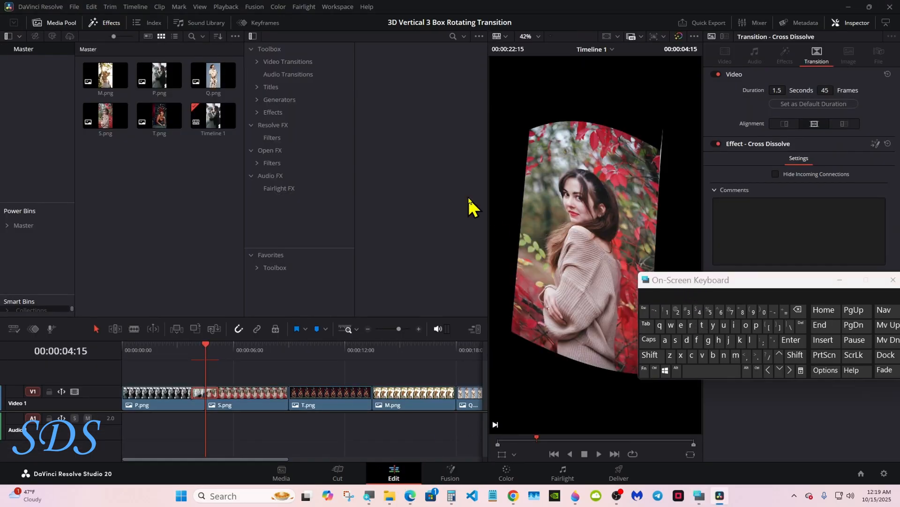
click(259, 63)
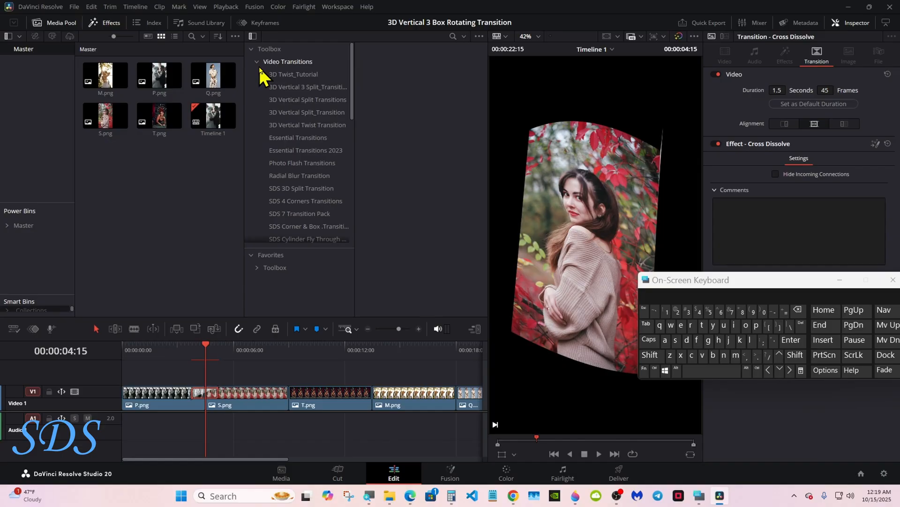
click(287, 74)
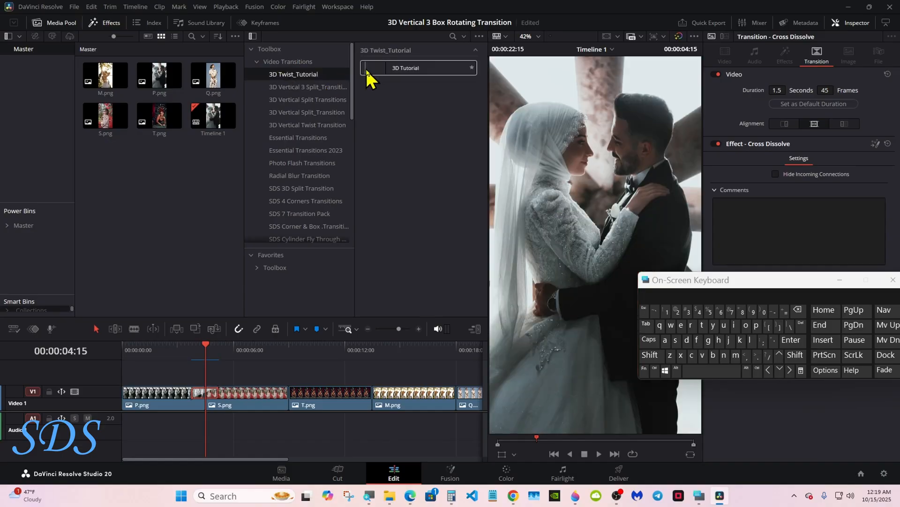
drag(368, 78, 284, 390)
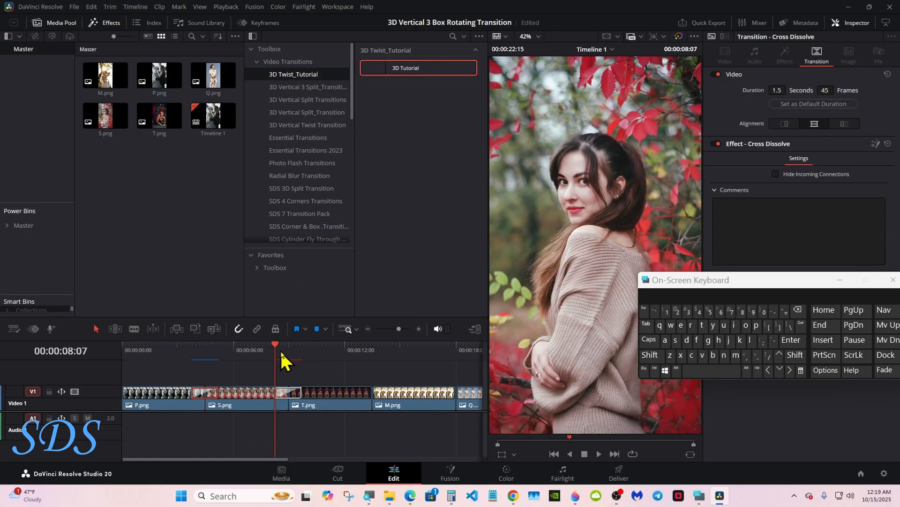
- Add the 3D Tutorial transition at the T.png–M.png cut and the M.png–Q.png cut
drag(365, 352, 374, 353)
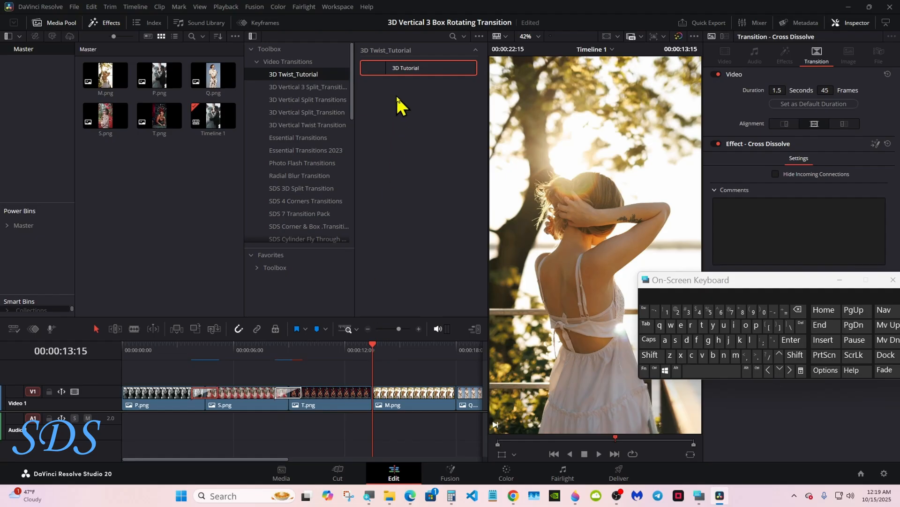
double_click(401, 70)
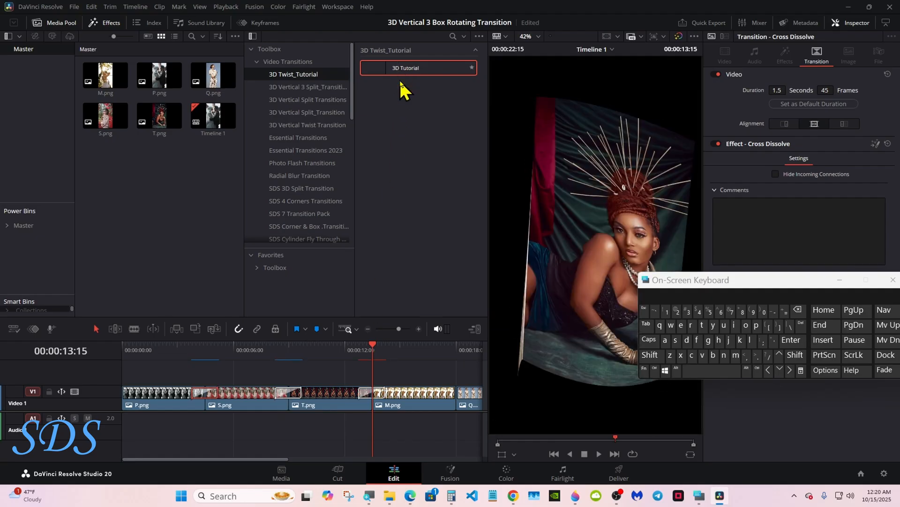
click(458, 350)
double_click(413, 69)
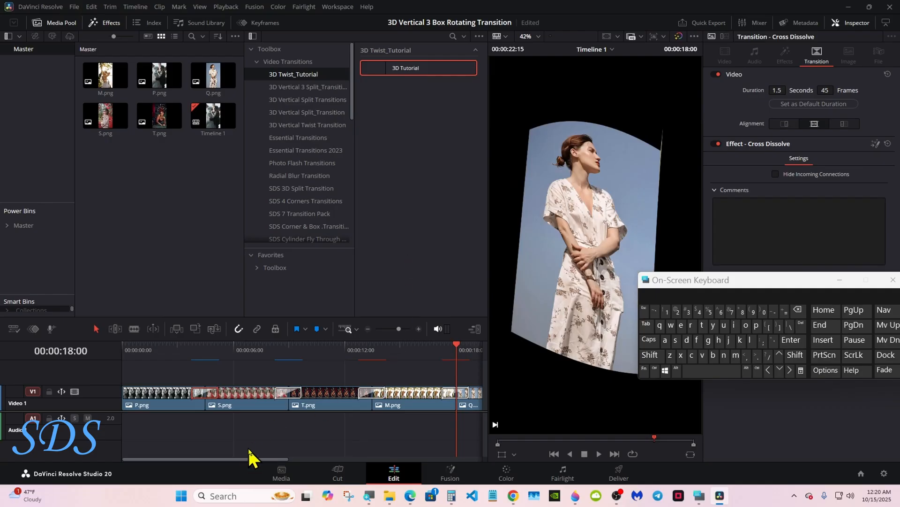
- Play back the transition between S.png and T.png, with the on-screen keyboard minimized, and return the playhead near the timeline start
drag(244, 460, 131, 458)
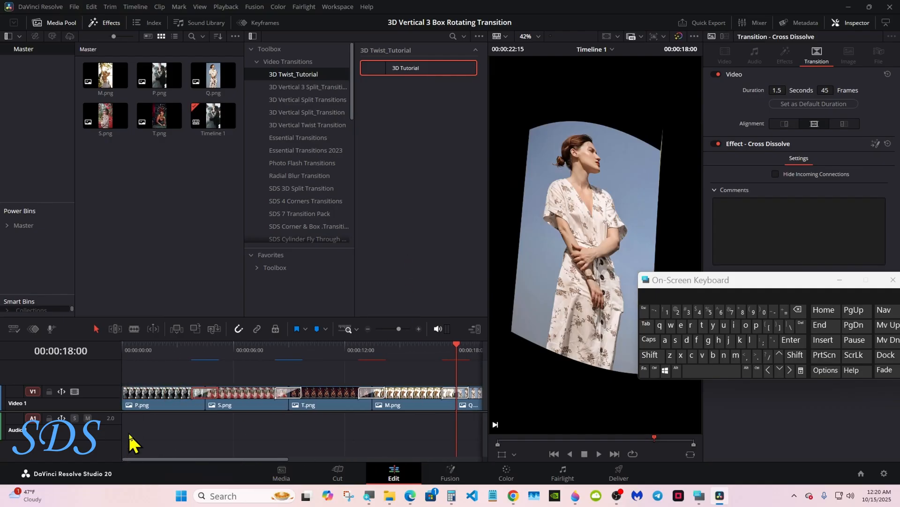
click(130, 351)
drag(297, 343, 296, 377)
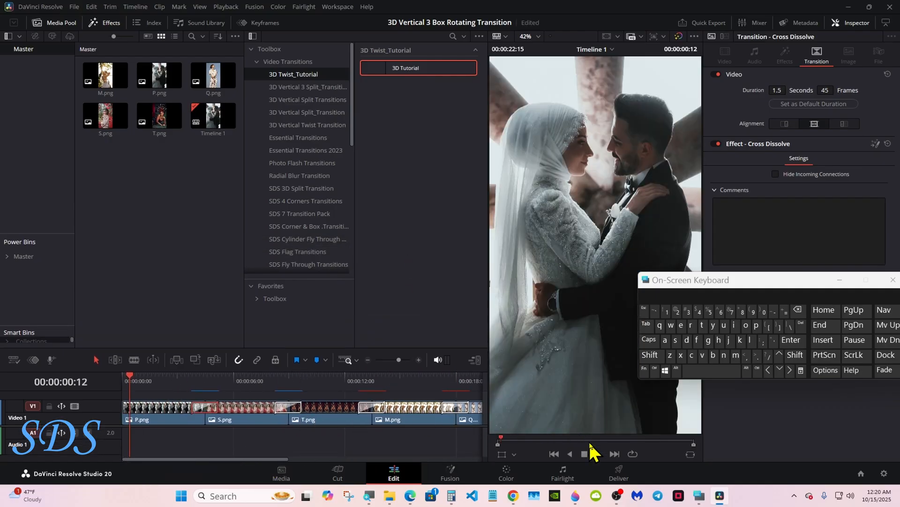
click(276, 384)
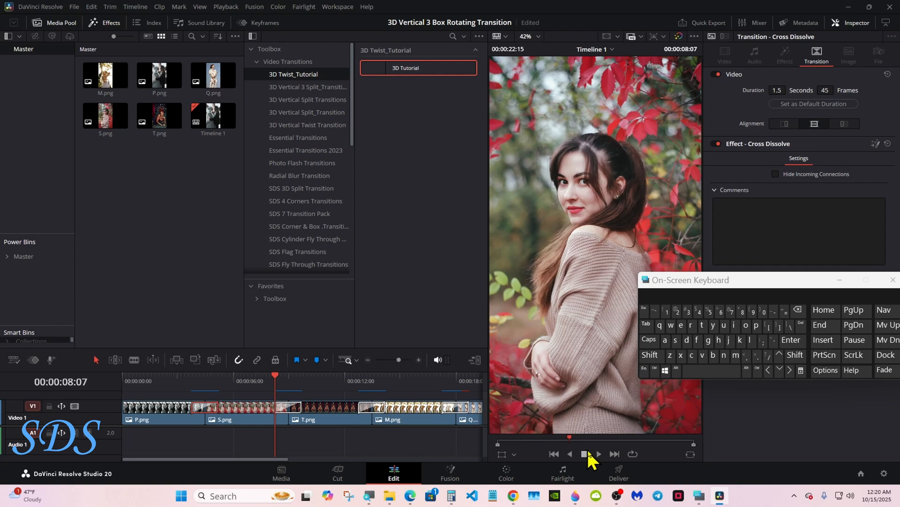
click(840, 280)
click(599, 453)
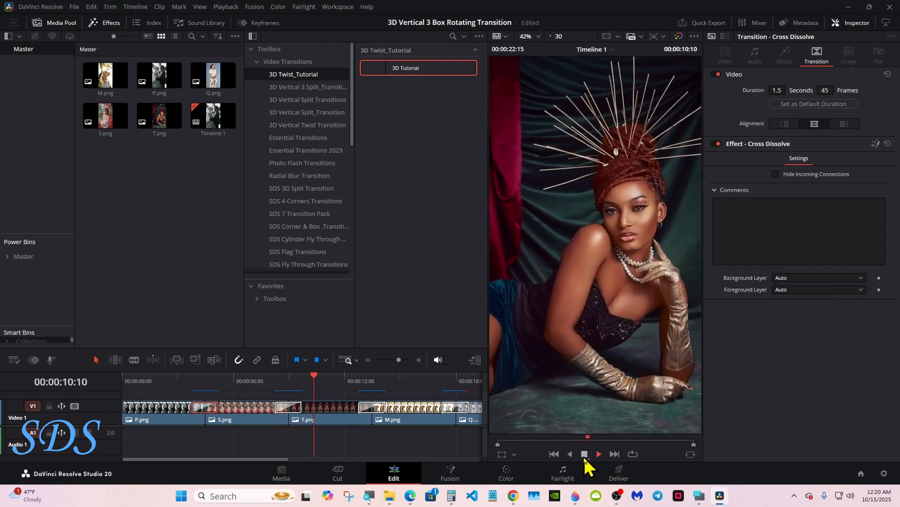
click(584, 455)
click(133, 387)
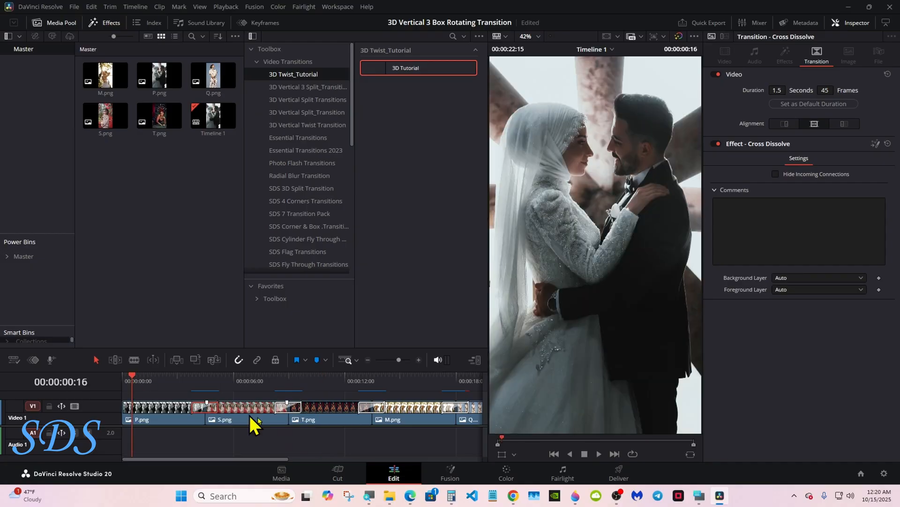